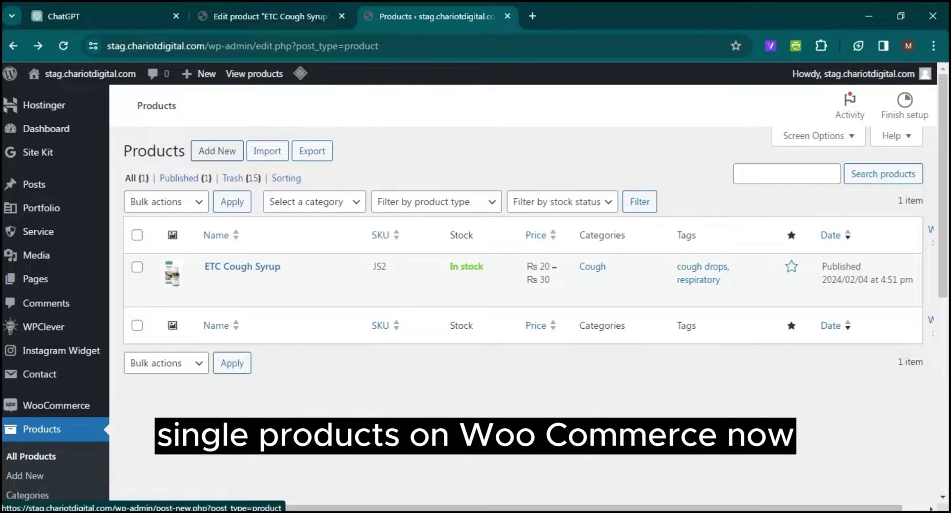
Open the bulk product import page and review its CSV upload options.
{"action": "left_click", "coordinate": [268, 151]}
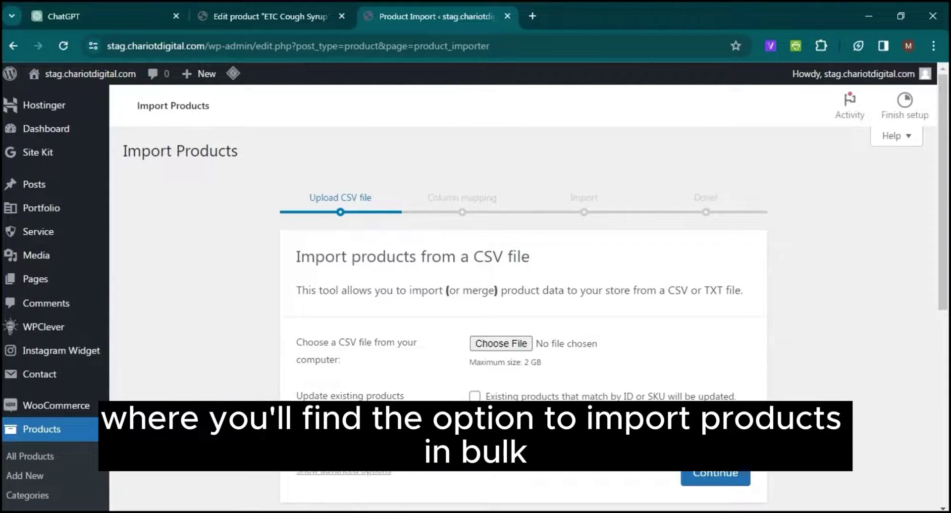
{"action": "scroll", "coordinate": [476, 297], "scroll_direction": "down", "scroll_amount": 1}
{"action": "scroll", "coordinate": [475, 297], "scroll_direction": "down", "scroll_amount": 1}
{"action": "scroll", "coordinate": [476, 297], "scroll_direction": "up", "scroll_amount": 1}
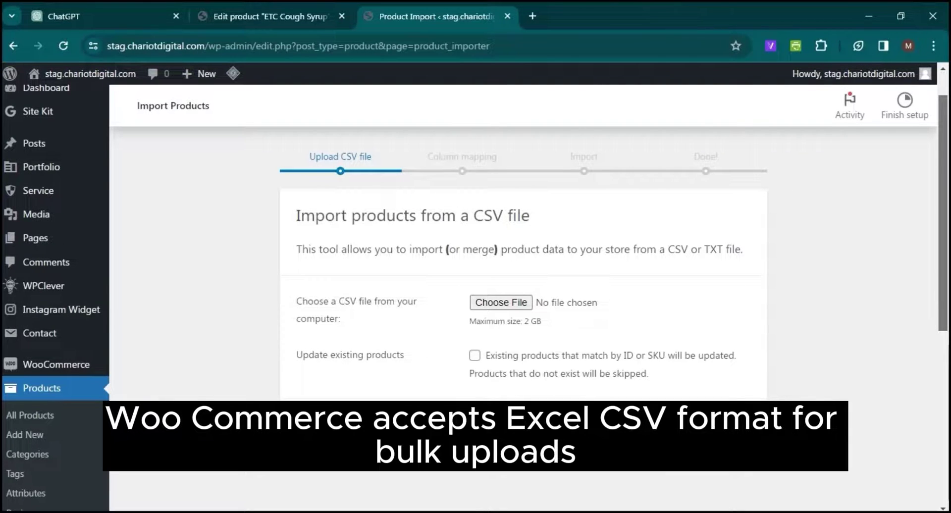
{"action": "scroll", "coordinate": [523, 297], "scroll_direction": "down", "scroll_amount": 4}
{"action": "scroll", "coordinate": [523, 297], "scroll_direction": "up", "scroll_amount": 3}
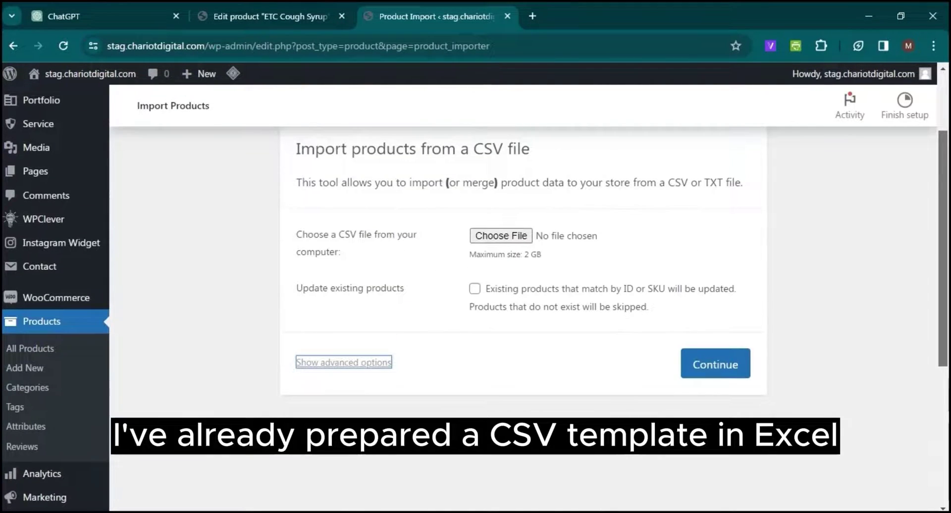
{"action": "left_click", "coordinate": [499, 273]}
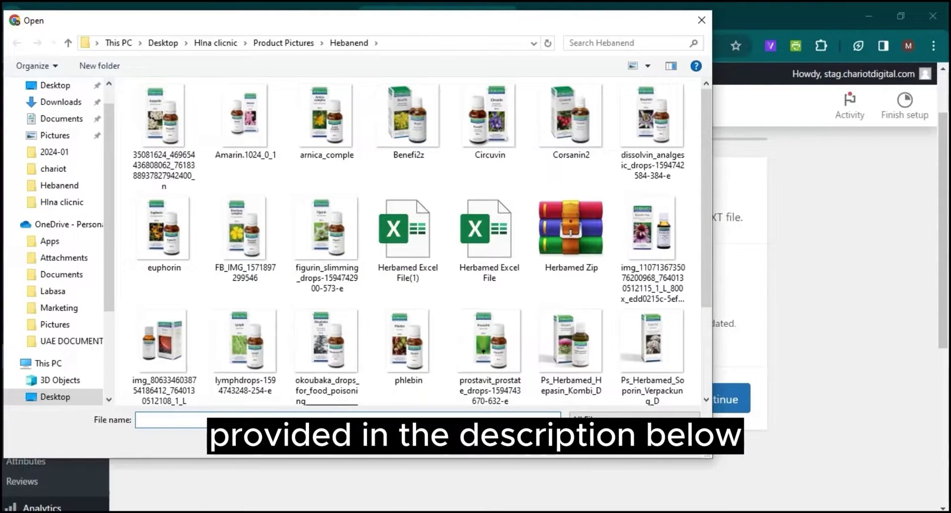
{"action": "key", "text": "Escape"}
{"action": "left_click_drag", "start_coordinate": [296, 269], "coordinate": [341, 287]}
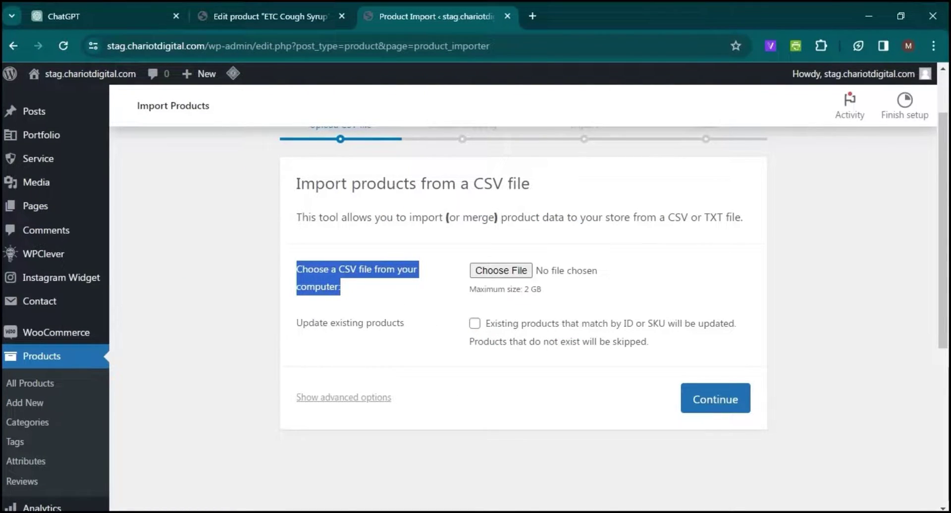
{"action": "left_click", "coordinate": [474, 324]}
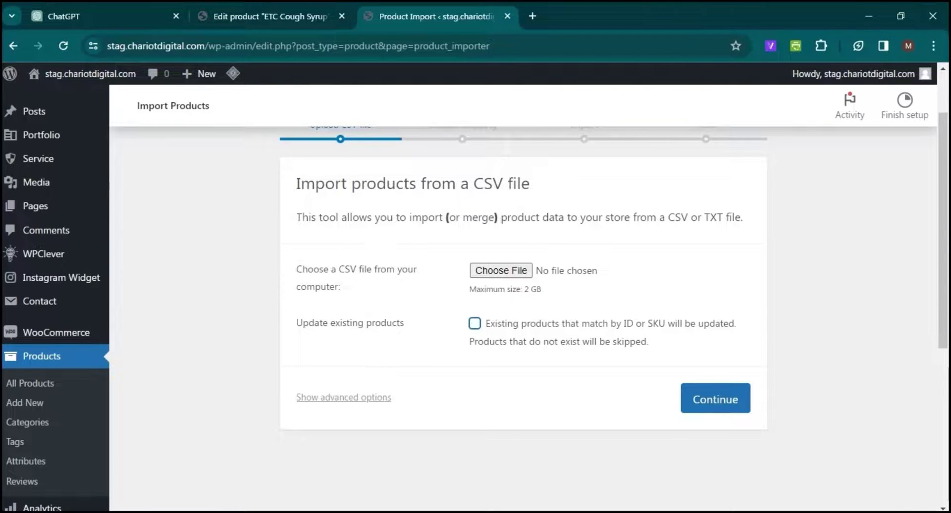
Switch to the Product_SampleCSV workbook in Excel to review its product columns, and slightly widen the tax:product_tag column.
{"action": "mouse_move", "coordinate": [397, 511]}
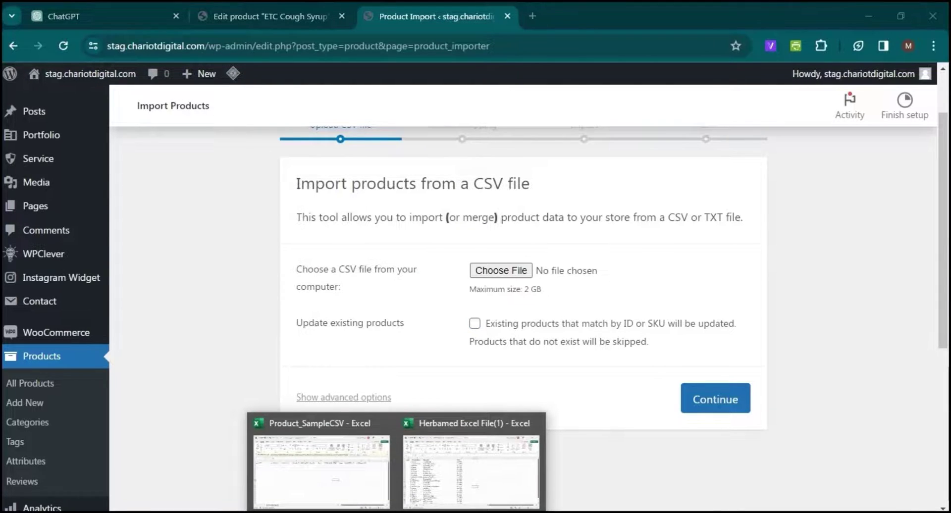
{"action": "left_click", "coordinate": [321, 465]}
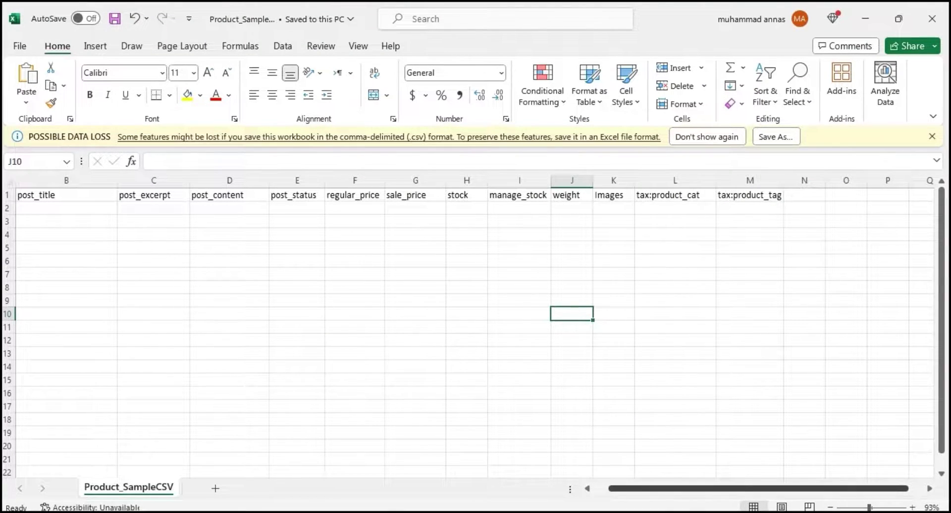
{"action": "scroll", "coordinate": [476, 332], "scroll_direction": "left", "scroll_amount": 1}
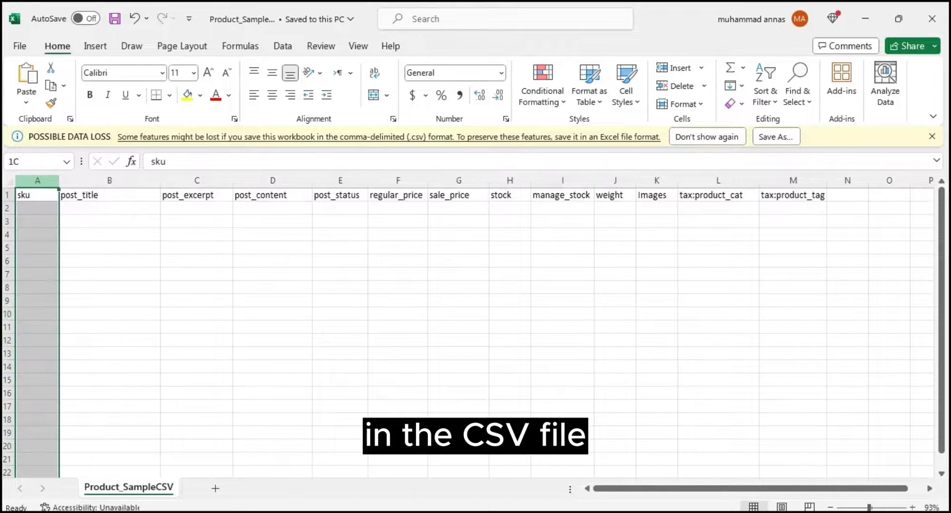
{"action": "left_click", "coordinate": [37, 181]}
{"action": "left_click", "coordinate": [37, 221]}
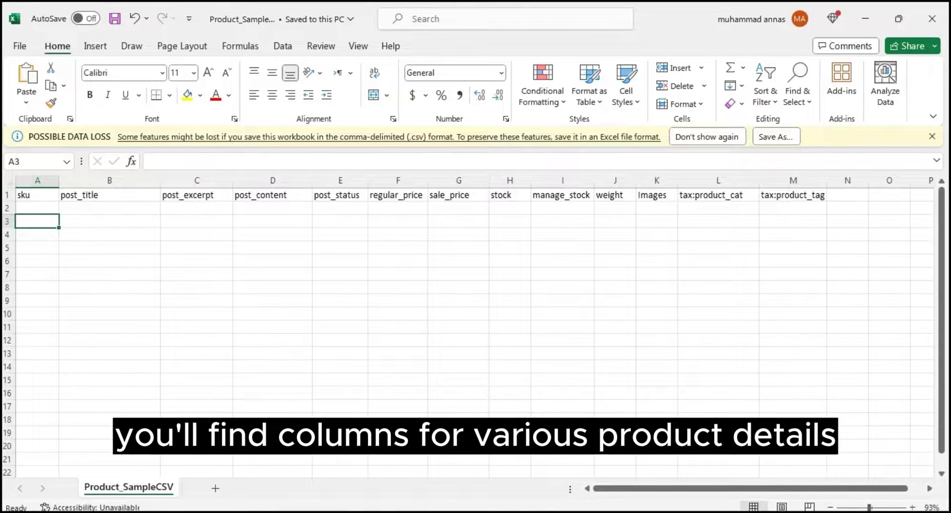
{"action": "left_click", "coordinate": [109, 180]}
{"action": "left_click", "coordinate": [197, 180]}
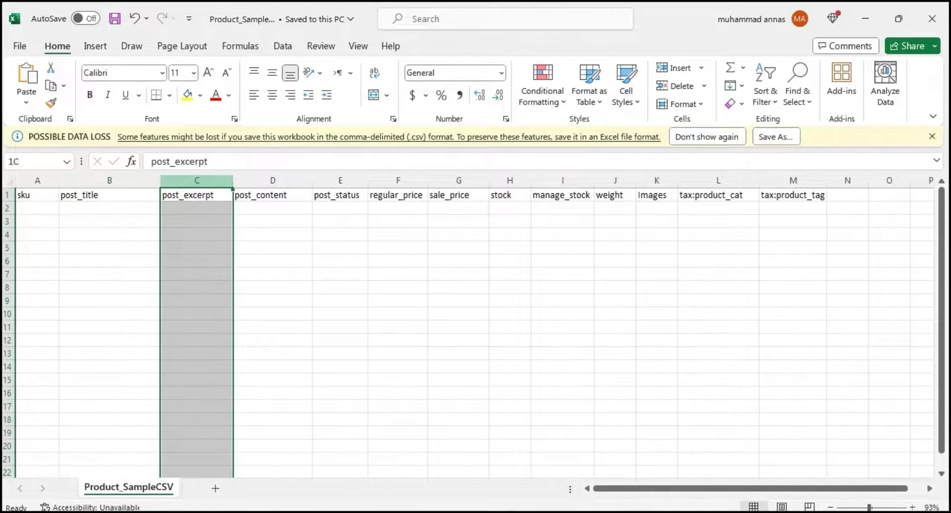
{"action": "left_click", "coordinate": [272, 181]}
{"action": "left_click", "coordinate": [341, 180]}
{"action": "left_click", "coordinate": [562, 248]}
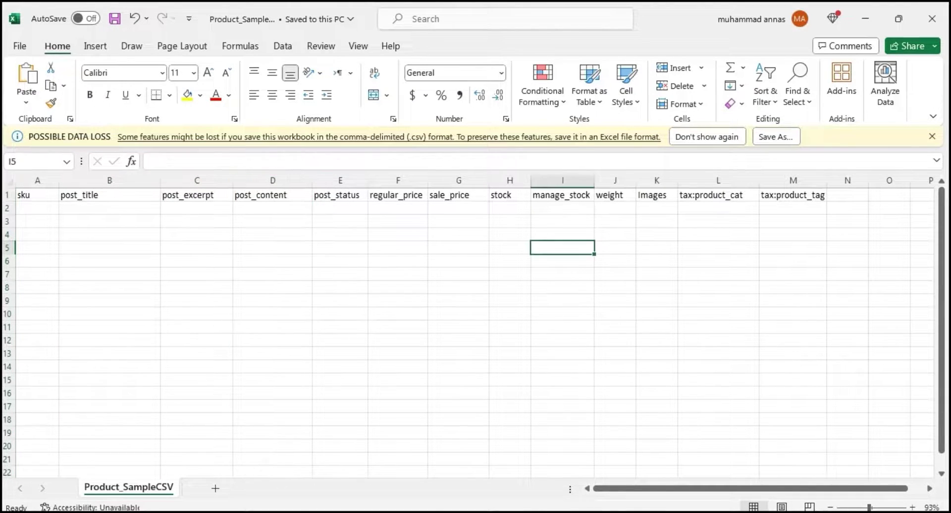
{"action": "left_click_drag", "start_coordinate": [826, 180], "coordinate": [838, 180]}
{"action": "left_click", "coordinate": [798, 300]}
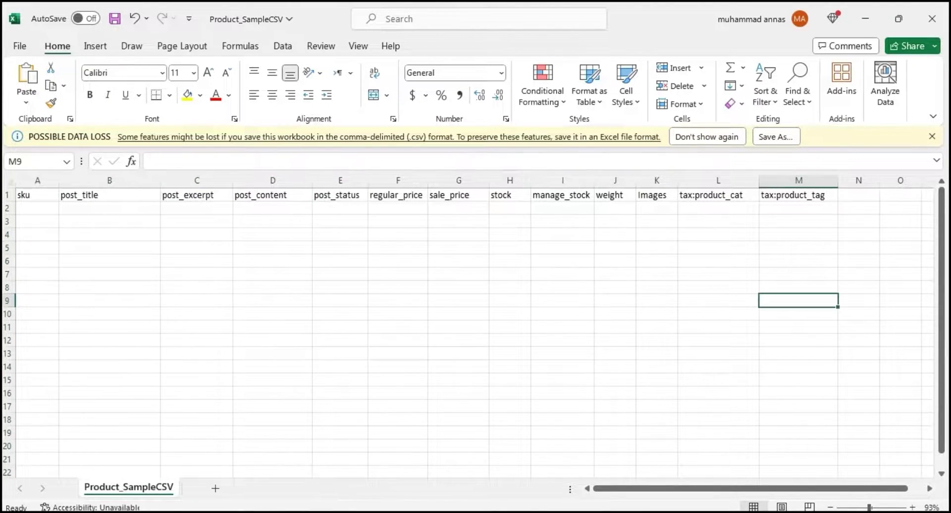
Enter itsere as the sku of the first product in cell A2.
{"action": "left_click", "coordinate": [37, 208]}
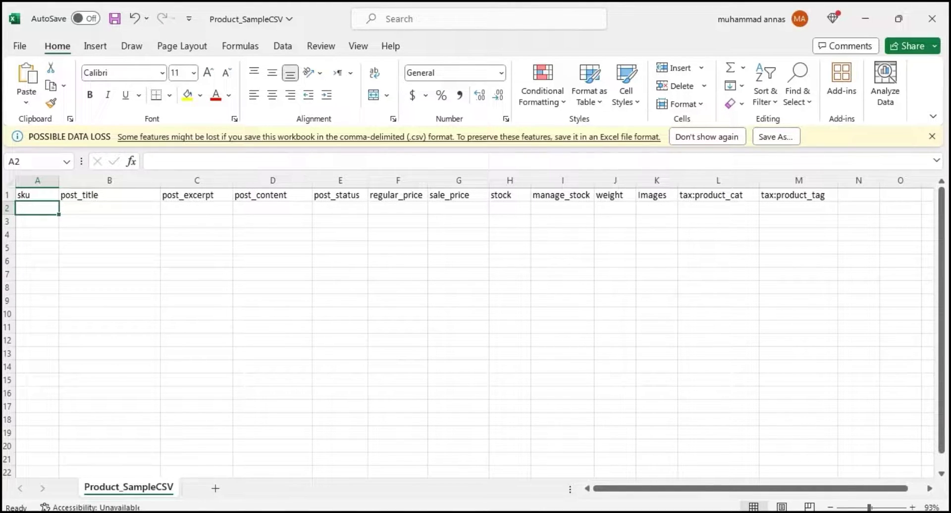
{"action": "type", "text": "it1"}
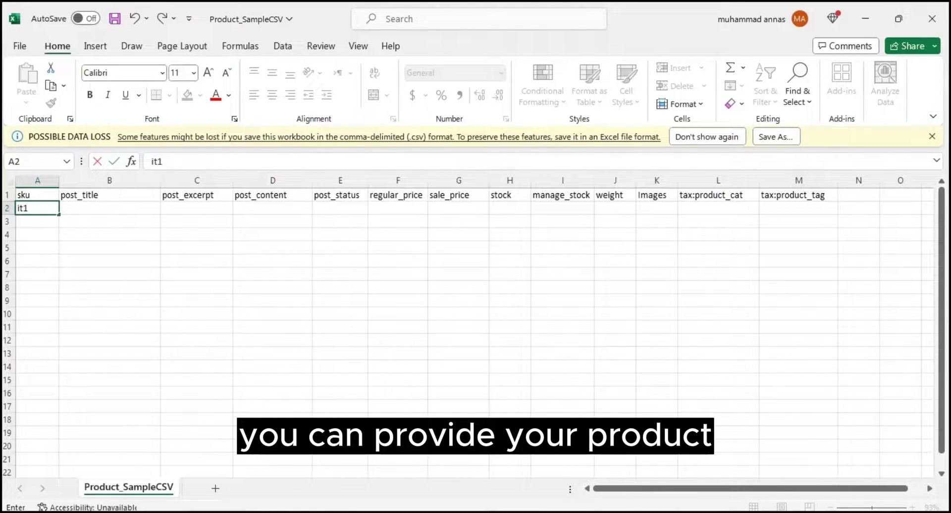
{"action": "key", "text": "BackSpace"}
{"action": "type", "text": "s"}
{"action": "key", "text": "Tab"}
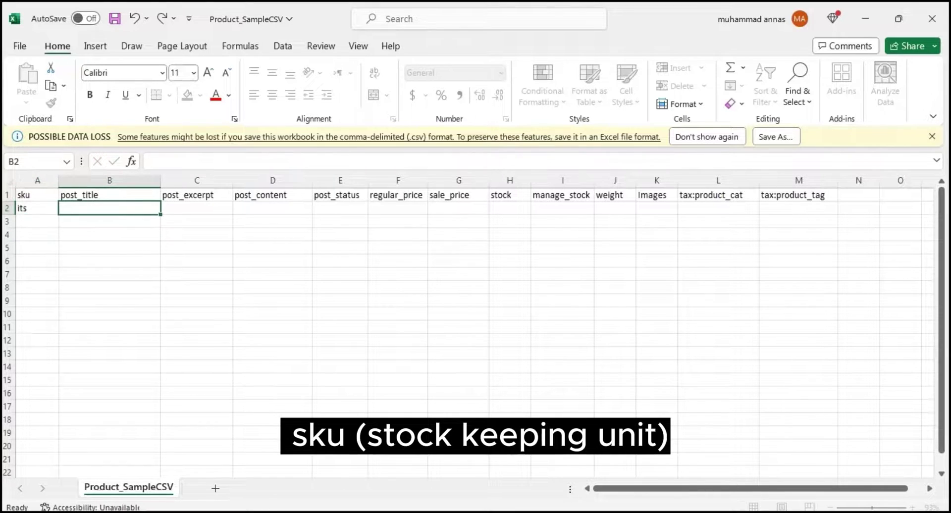
{"action": "left_click", "coordinate": [37, 208]}
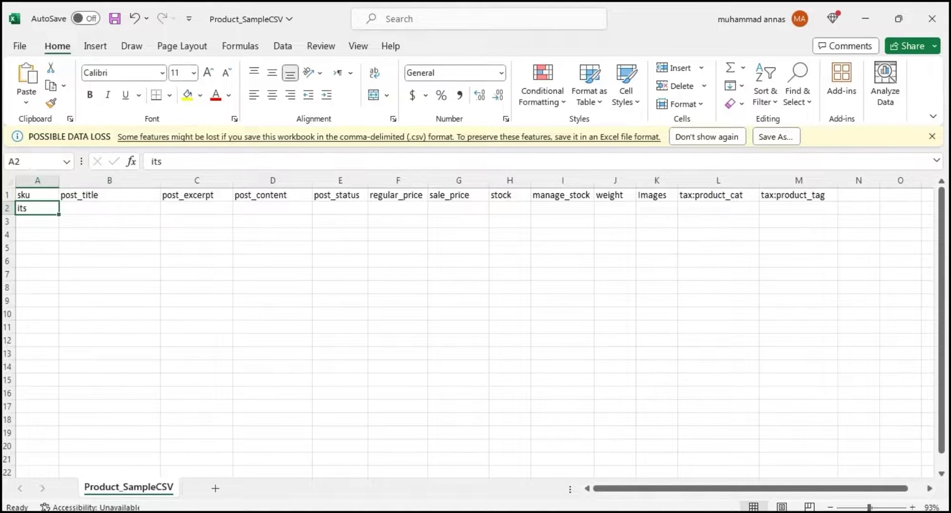
{"action": "key", "text": "XF86AudioLowerVolume"}
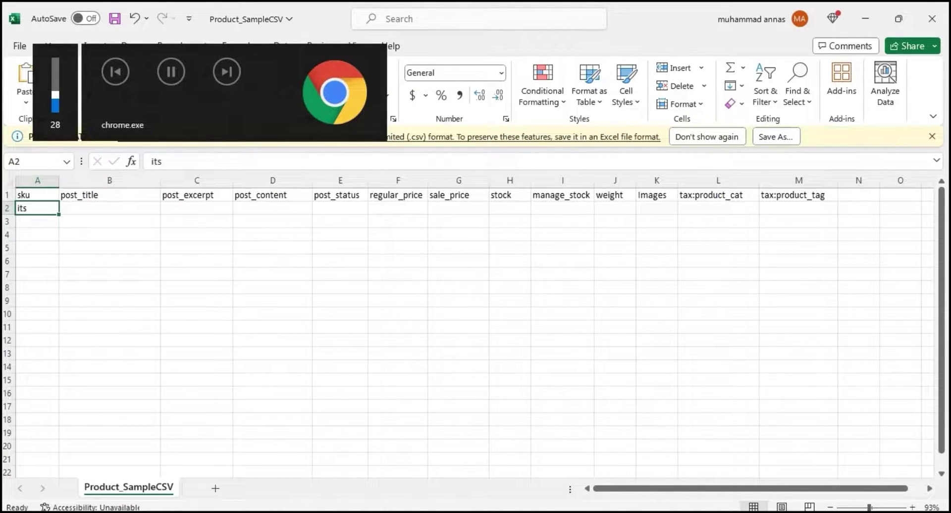
{"action": "left_click", "coordinate": [272, 247]}
{"action": "left_click", "coordinate": [37, 221]}
{"action": "double_click", "coordinate": [37, 208]}
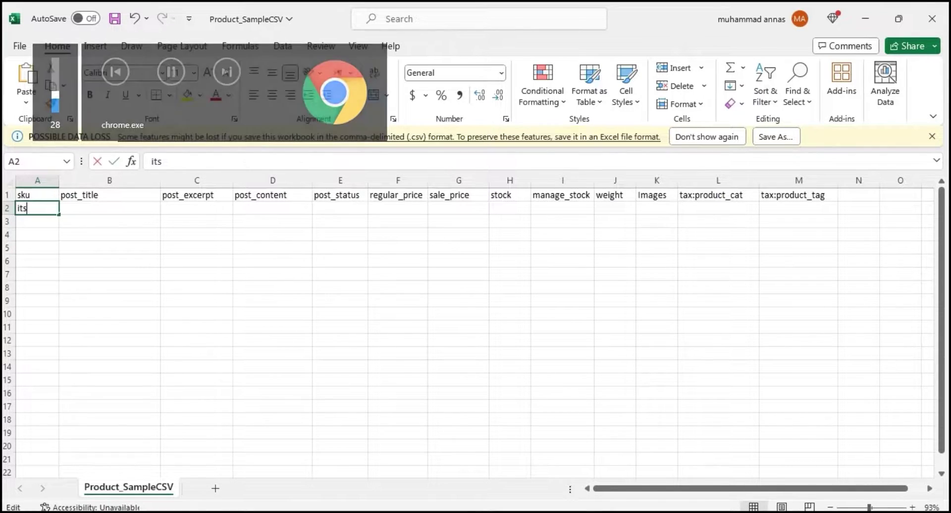
{"action": "type", "text": "ere"}
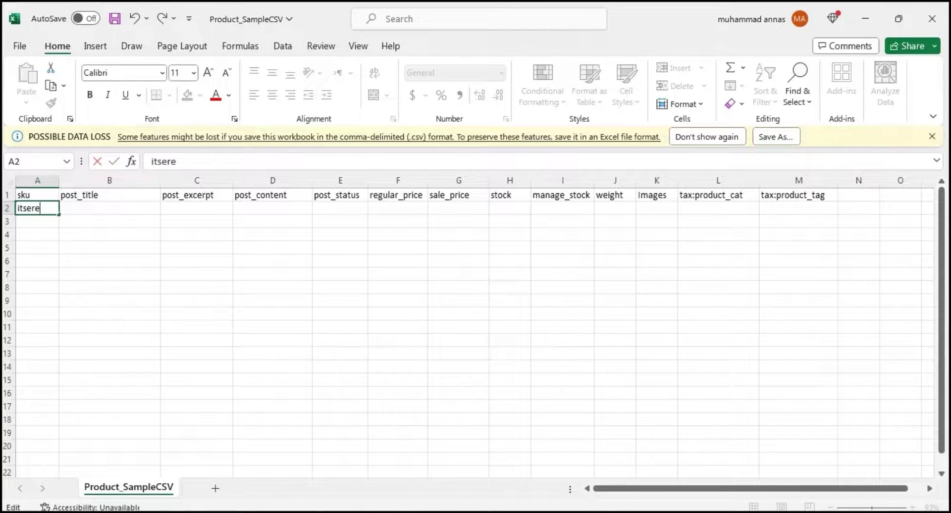
{"action": "left_click", "coordinate": [109, 221]}
Copy the product name Amarin from the Herbamed Excel File(1) workbook into the post_title cell B2 of Product_SampleCSV.
{"action": "left_click", "coordinate": [109, 208]}
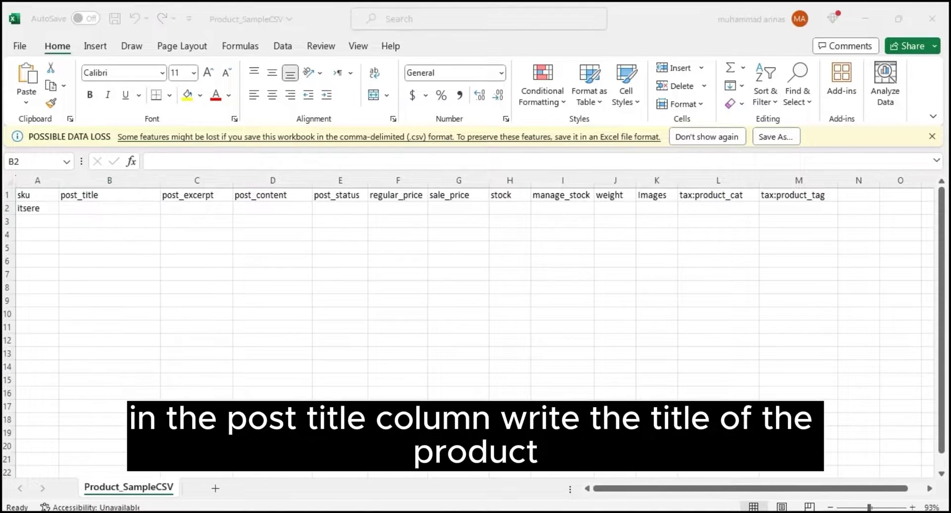
{"action": "key", "text": "alt+Tab"}
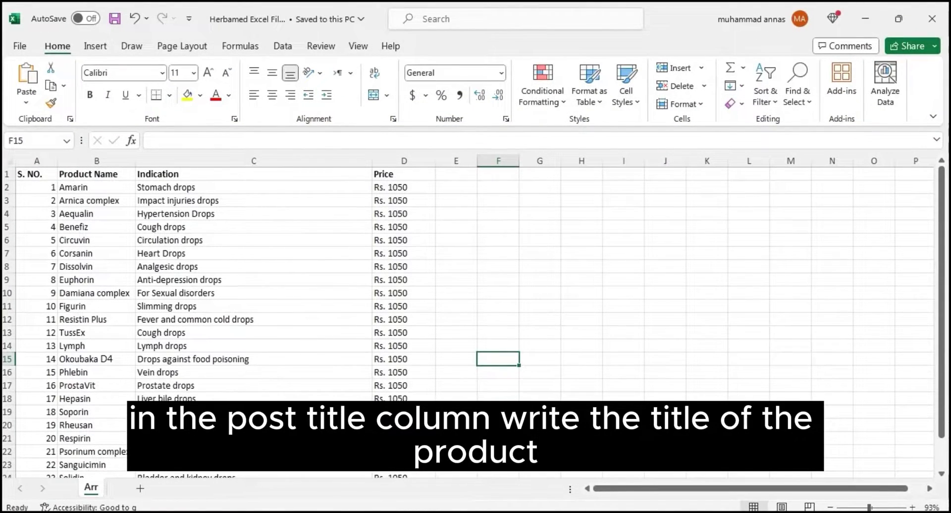
{"action": "left_click", "coordinate": [96, 187]}
{"action": "key", "text": "ctrl+c"}
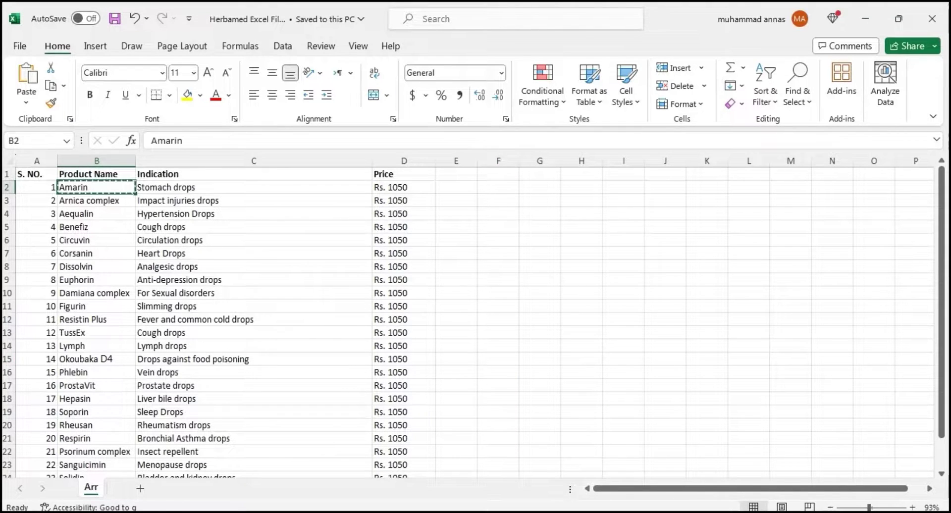
{"action": "left_click", "coordinate": [400, 512]}
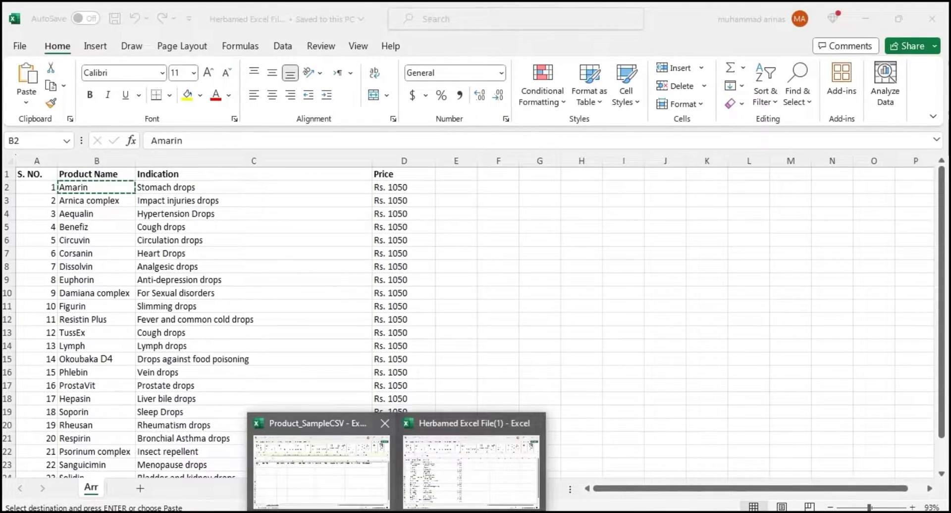
{"action": "left_click", "coordinate": [321, 458]}
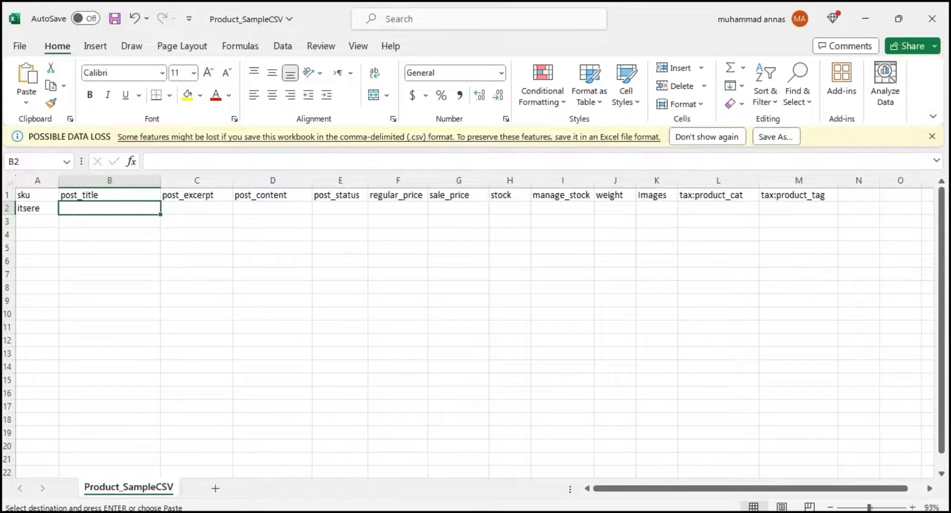
{"action": "key", "text": "ctrl+v"}
Fill the first product's post_excerpt cell with "it's a short description".
{"action": "left_click", "coordinate": [196, 208]}
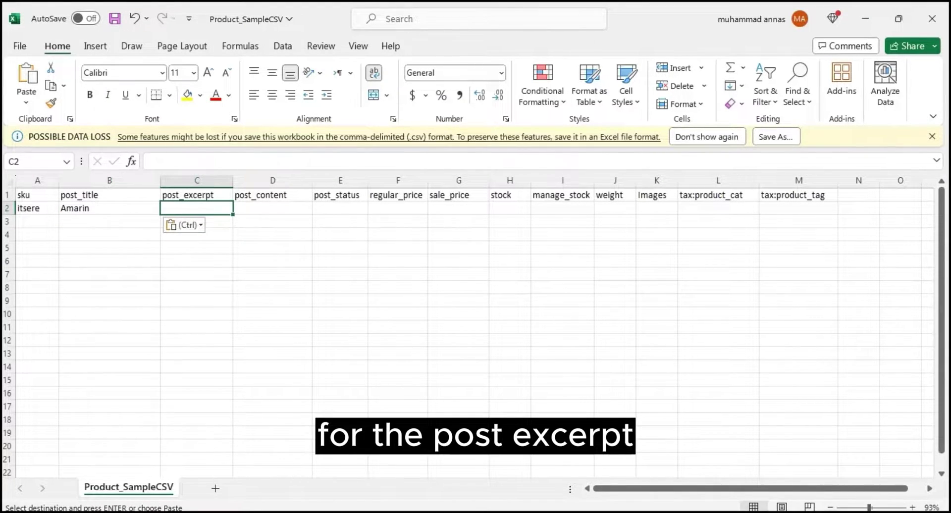
{"action": "type", "text": "it's a short description"}
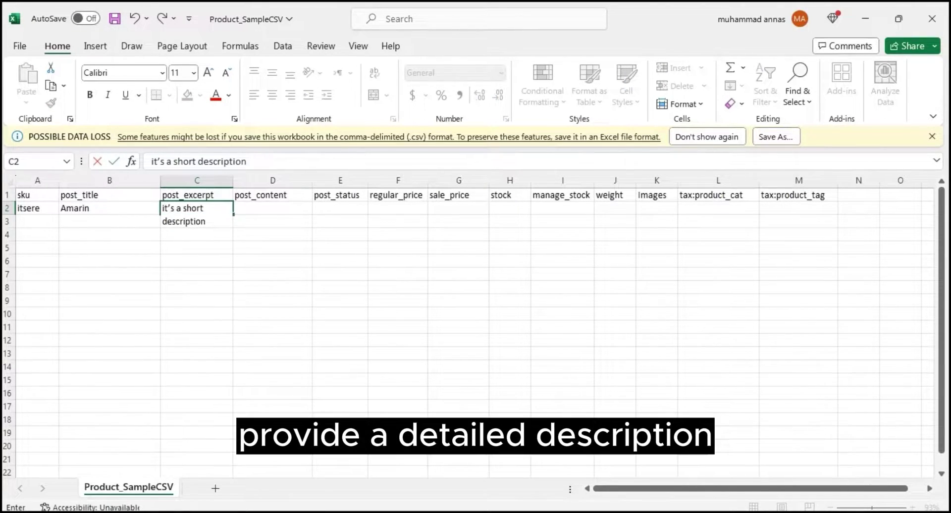
{"action": "key", "text": "Return"}
{"action": "left_click", "coordinate": [197, 214]}
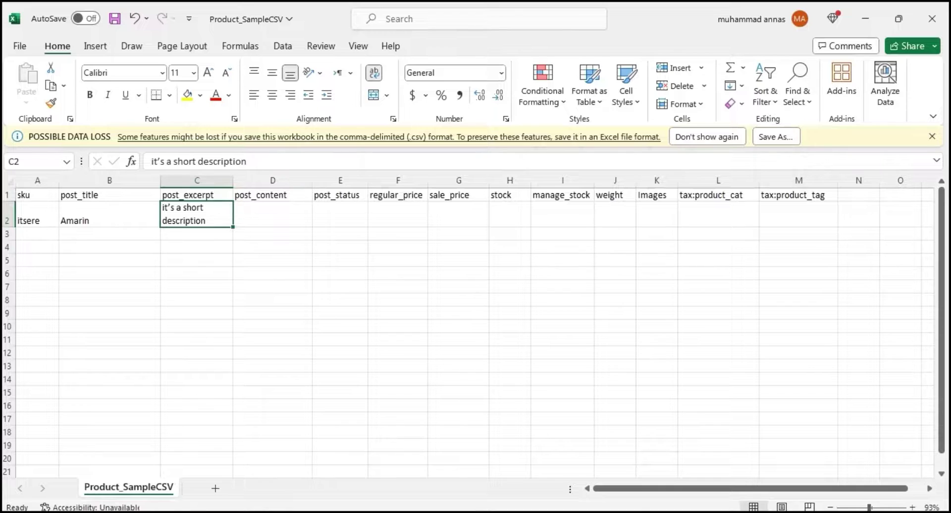
Fill the first product's post_content cell with "it's a long description".
{"action": "left_click", "coordinate": [272, 214]}
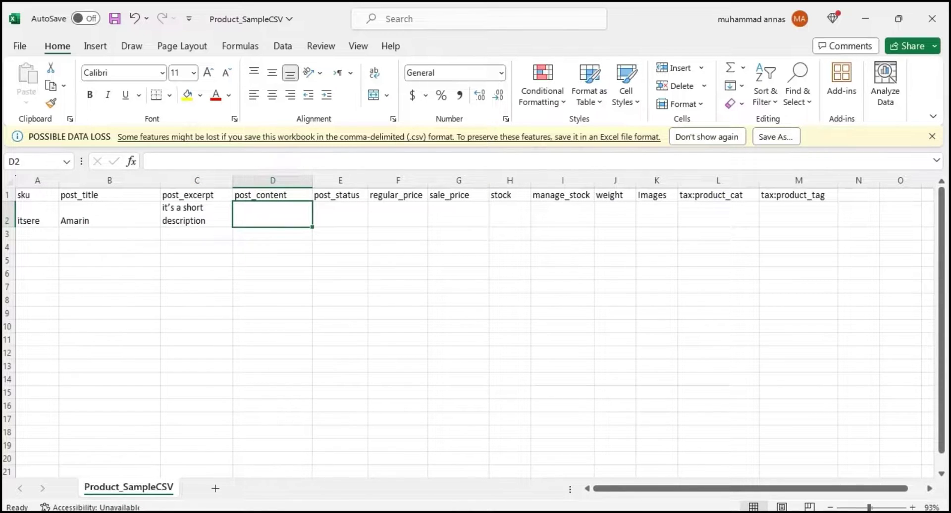
{"action": "type", "text": "it’s"}
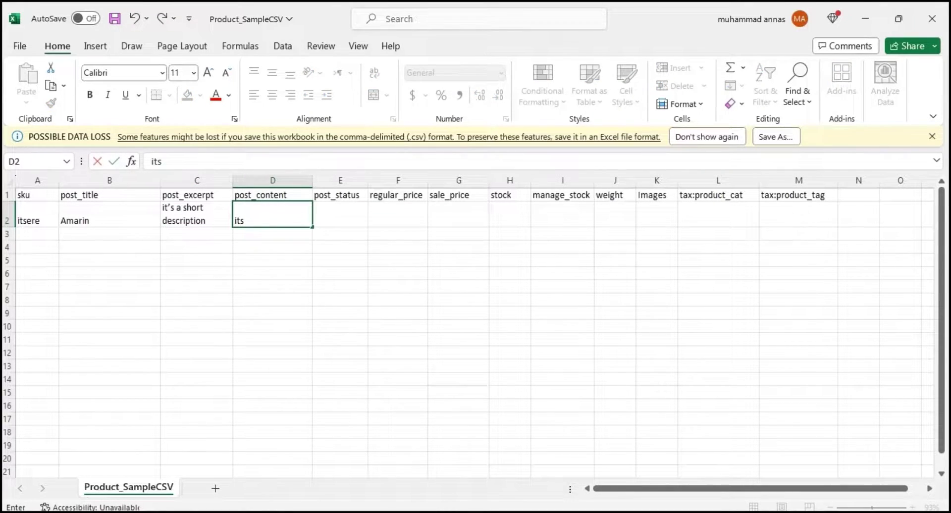
{"action": "type", "text": " a long description"}
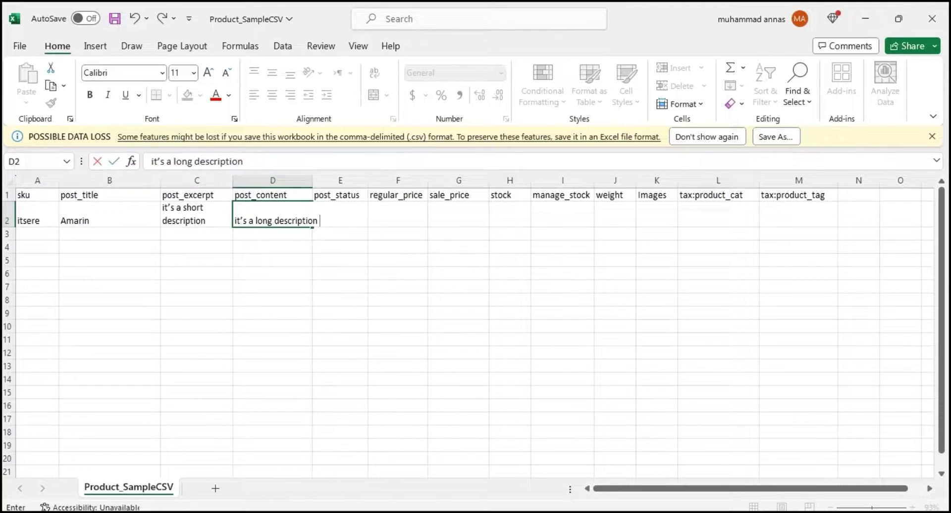
{"action": "key", "text": "Tab"}
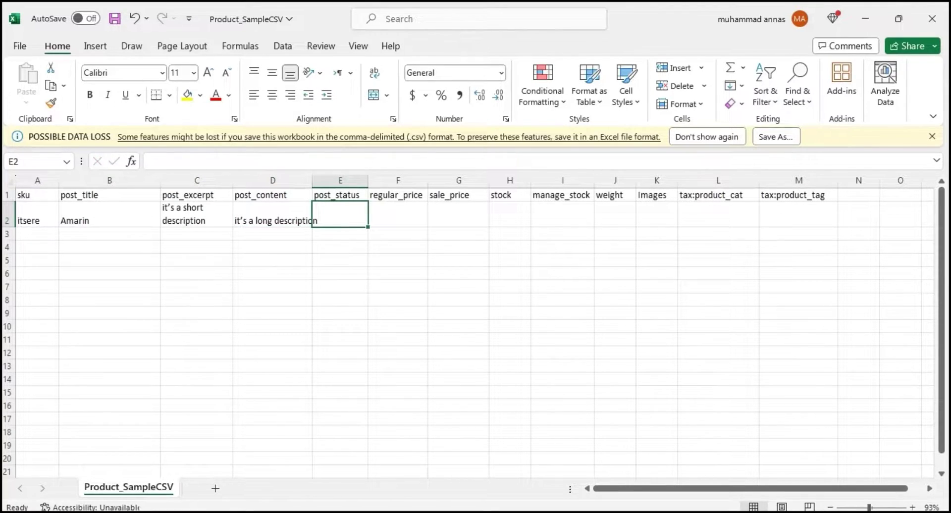
Set the first product's post_status to published in cell E2.
{"action": "type", "text": "in"}
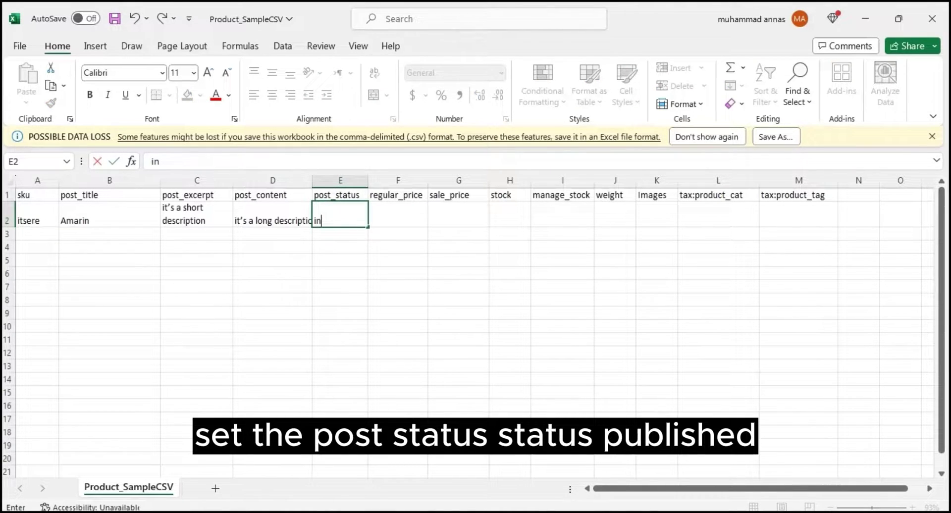
{"action": "key", "text": "BackSpace"}
{"action": "key", "text": "BackSpace"}
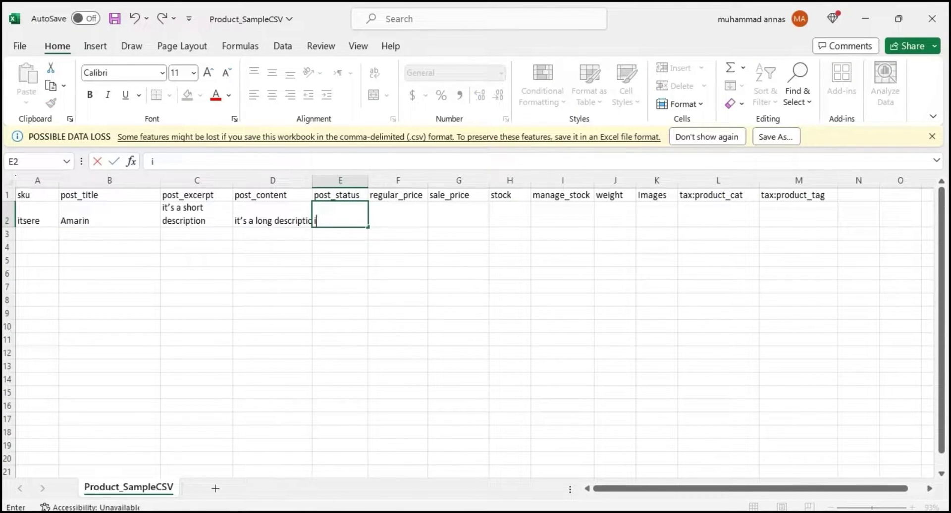
{"action": "type", "text": "published"}
{"action": "key", "text": "Return"}
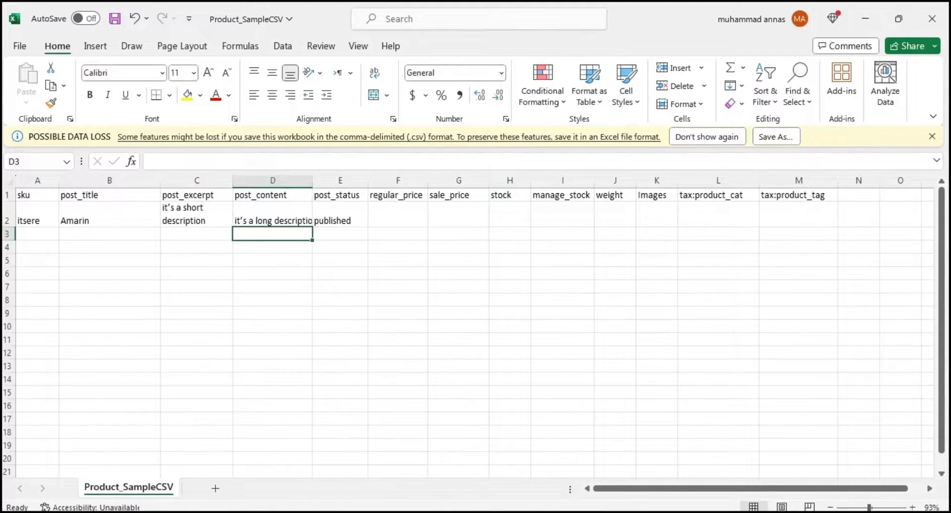
Set the first product's regular_price to 50 in cell F2 and its sale_price to 30 in cell G2.
{"action": "key", "text": "Right"}
{"action": "key", "text": "Up"}
{"action": "key", "text": "Right"}
{"action": "type", "text": "50"}
{"action": "key", "text": "Tab"}
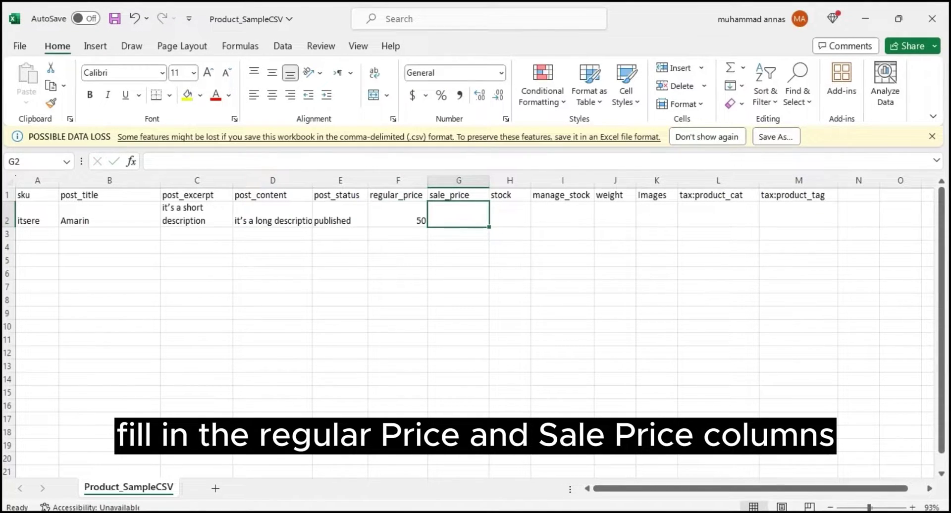
{"action": "type", "text": "30"}
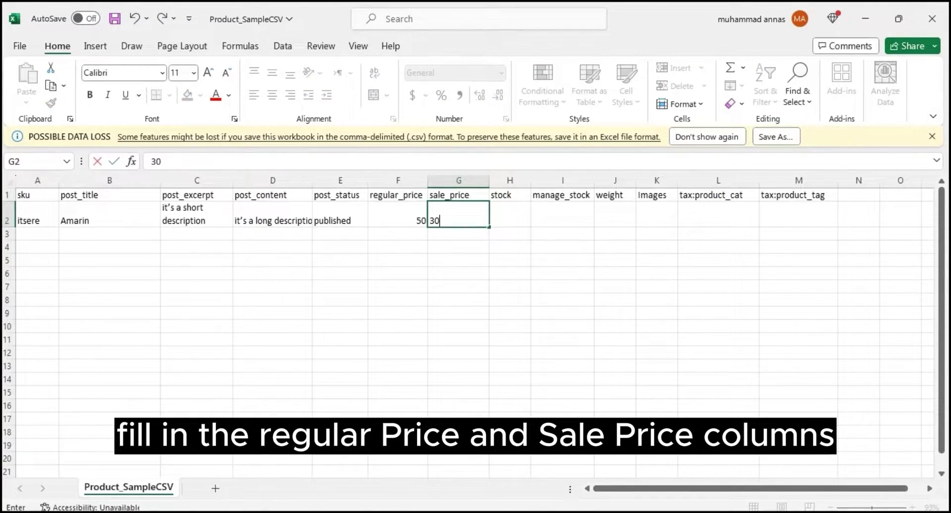
{"action": "key", "text": "Tab"}
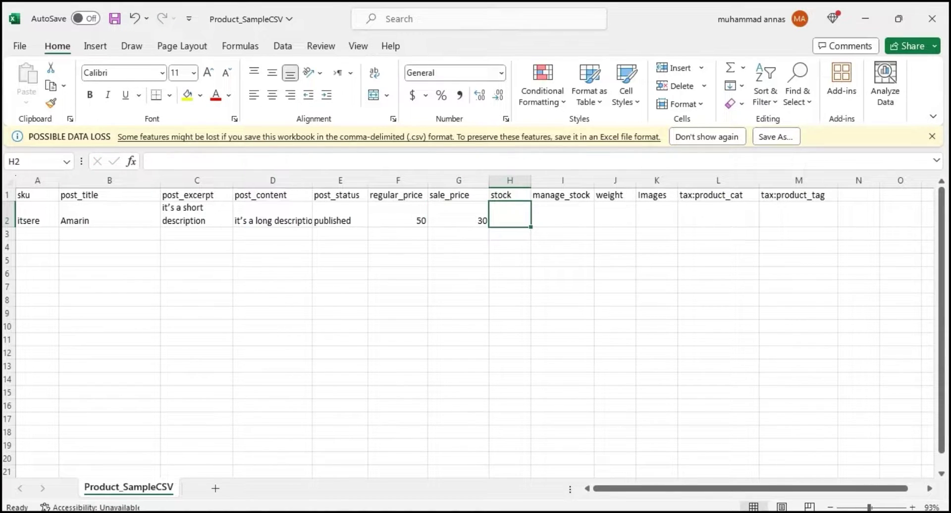
Fill in the first product's stock as 10, manage_stock as yes and weight as 0.2 in row 2.
{"action": "type", "text": "10"}
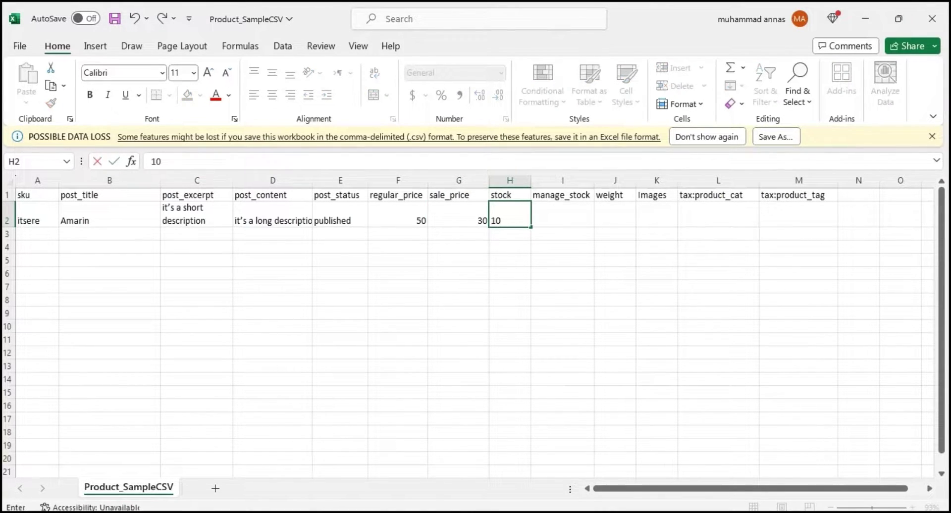
{"action": "key", "text": "Tab"}
{"action": "type", "text": "yes"}
{"action": "key", "text": "Tab"}
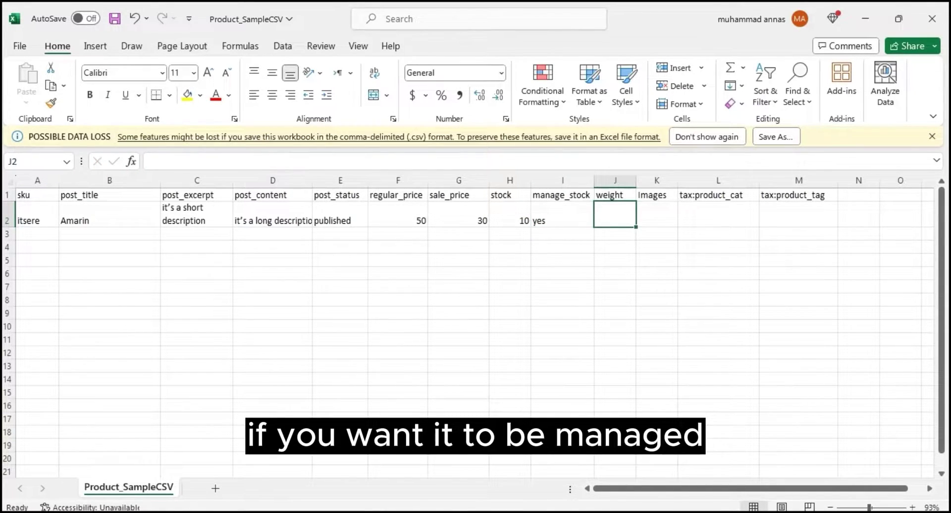
{"action": "type", "text": "0.2"}
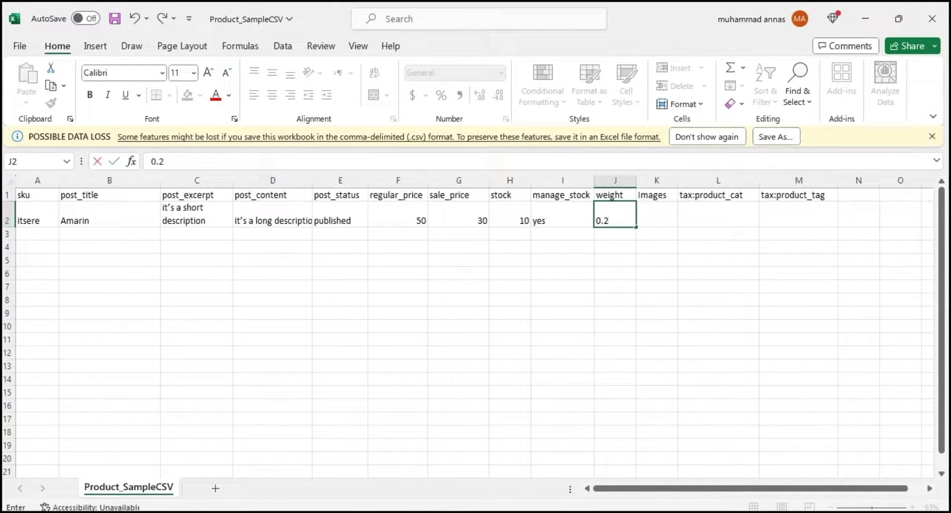
{"action": "key", "text": "Tab"}
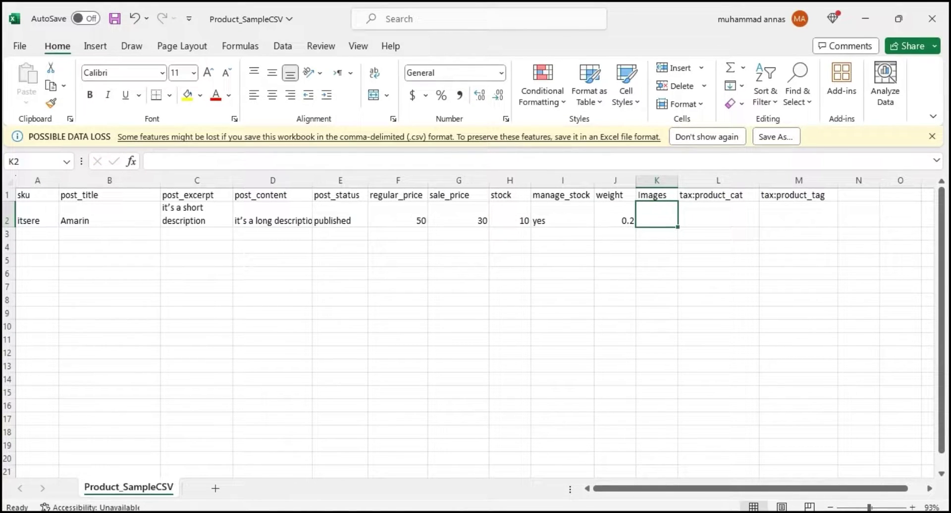
Widen the Images column slightly and open the WordPress Media Library of the store site in Chrome.
{"action": "left_click_drag", "start_coordinate": [678, 180], "coordinate": [692, 180]}
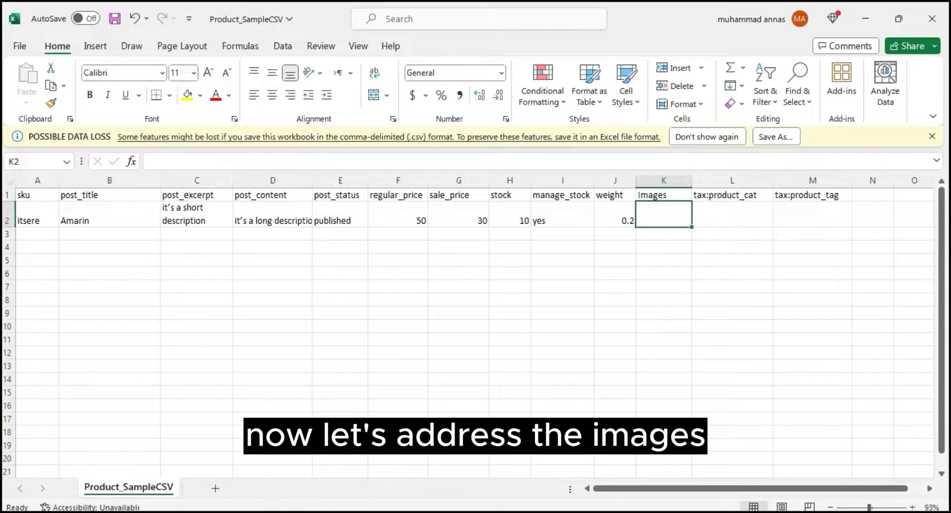
{"action": "key", "text": "alt+Tab"}
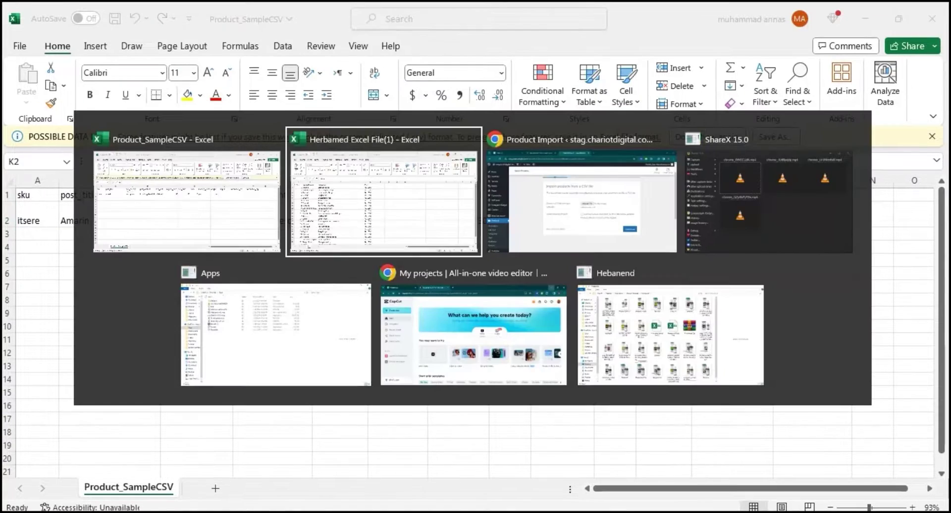
{"action": "key", "text": "alt+Tab"}
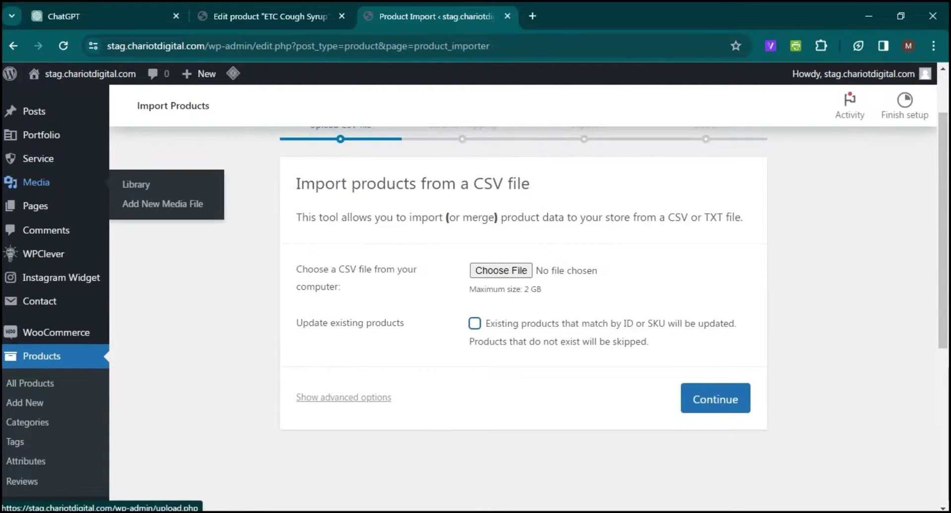
{"action": "left_click", "coordinate": [37, 182]}
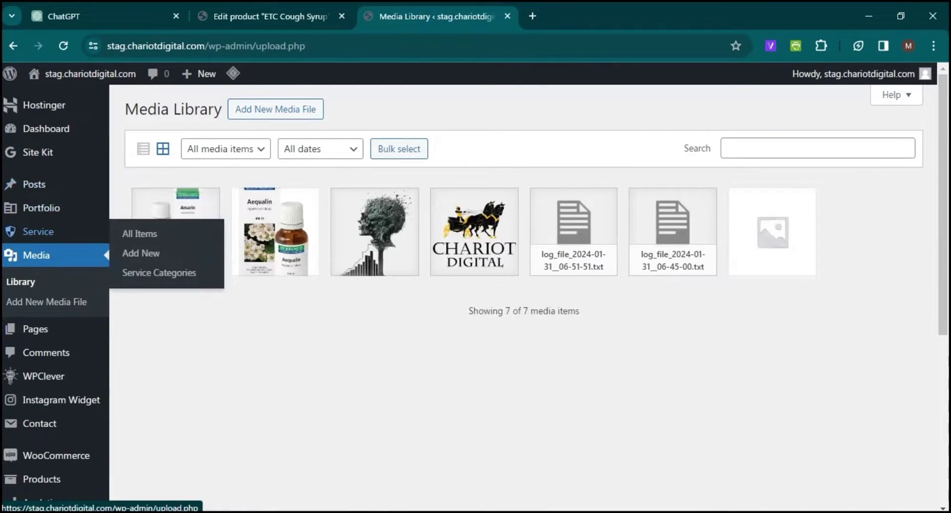
{"action": "left_click", "coordinate": [43, 257]}
Upload the images Amarin.1024_0_1, arnica_comple, Benefi2z, Circuvin and Corsanin2 from the Hebanend folder to the Media Library.
{"action": "left_click", "coordinate": [265, 106]}
{"action": "left_click", "coordinate": [521, 213]}
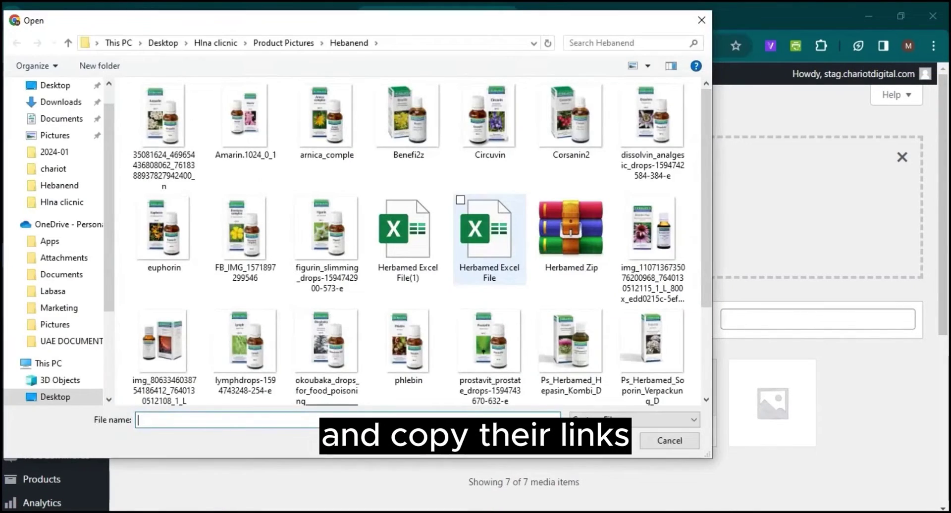
{"action": "left_click", "coordinate": [265, 139]}
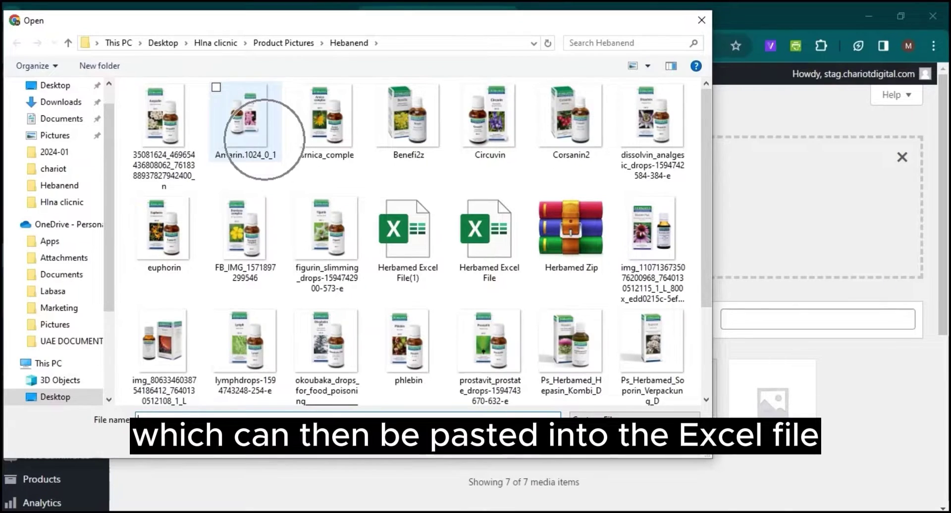
{"action": "left_click", "coordinate": [327, 129], "text": "ctrl"}
{"action": "left_click", "coordinate": [408, 129], "text": "ctrl"}
{"action": "left_click", "coordinate": [490, 124], "text": "ctrl"}
{"action": "left_click", "coordinate": [571, 124], "text": "ctrl"}
{"action": "left_click", "coordinate": [599, 440]}
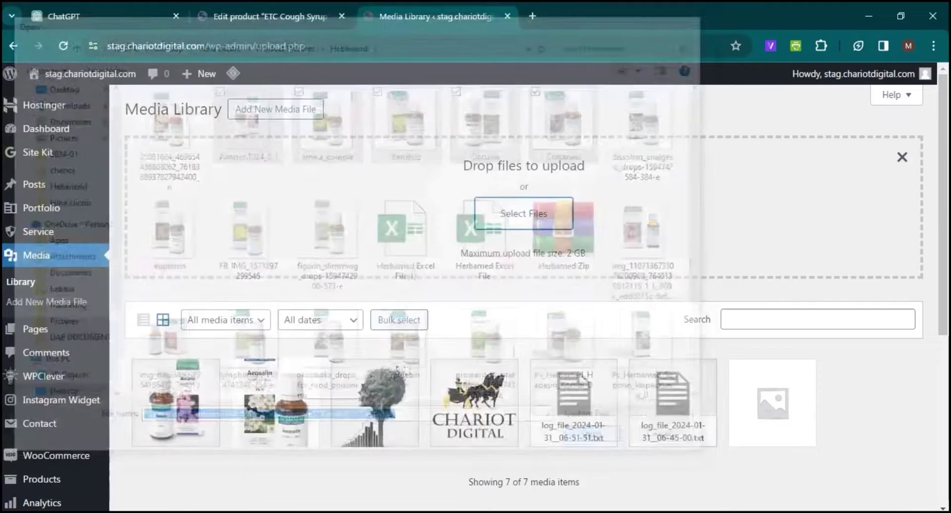
{"action": "left_click_drag", "start_coordinate": [943, 205], "coordinate": [942, 219]}
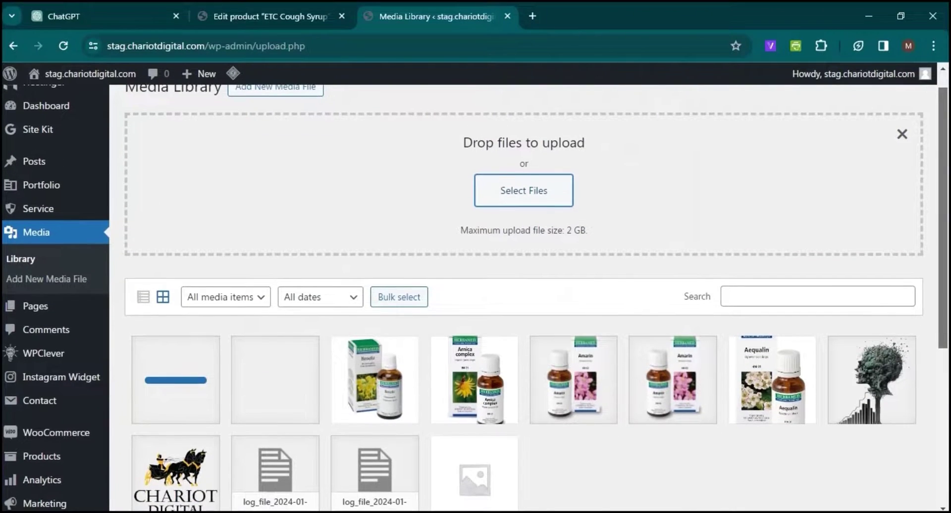
{"action": "scroll", "coordinate": [525, 297], "scroll_direction": "down", "scroll_amount": 2}
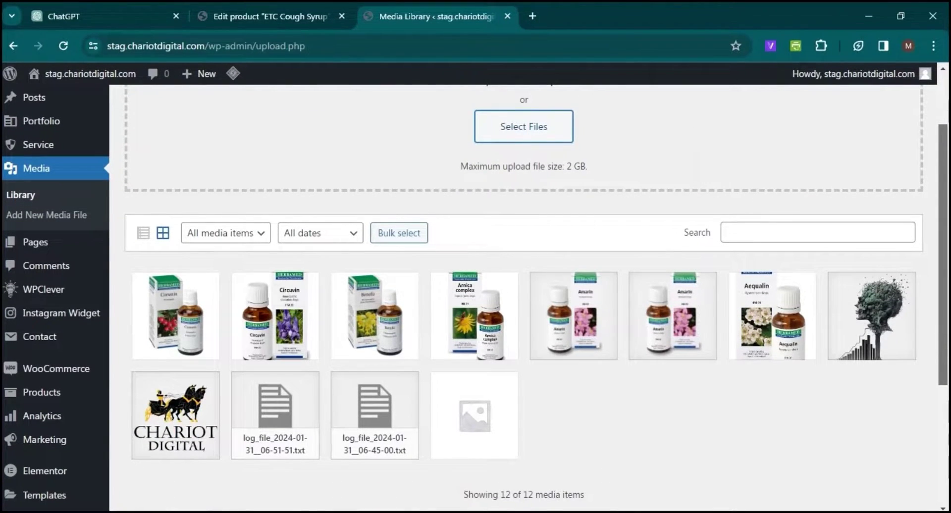
Copy the file URL of the Corsanin2 image and paste it into Images cell K2 of the Product_SampleCSV workbook in Excel.
{"action": "left_click", "coordinate": [176, 316]}
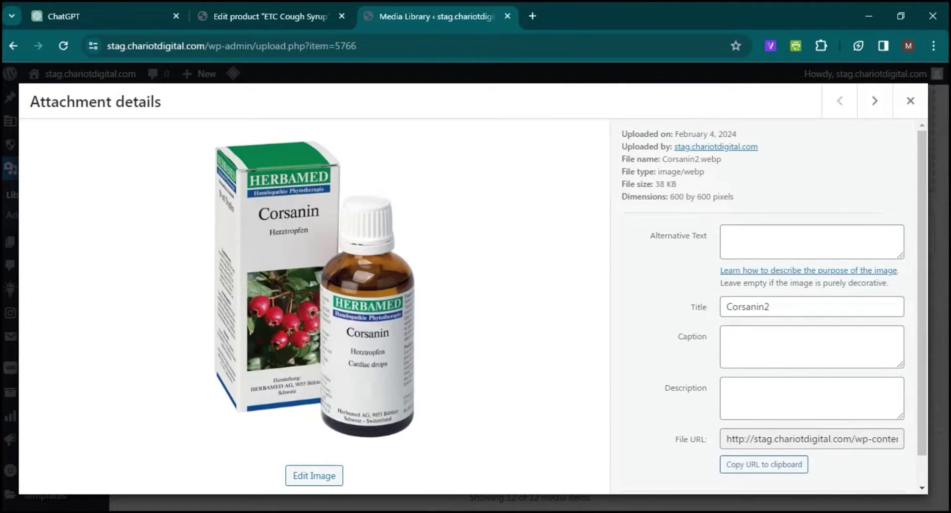
{"action": "left_click", "coordinate": [746, 466]}
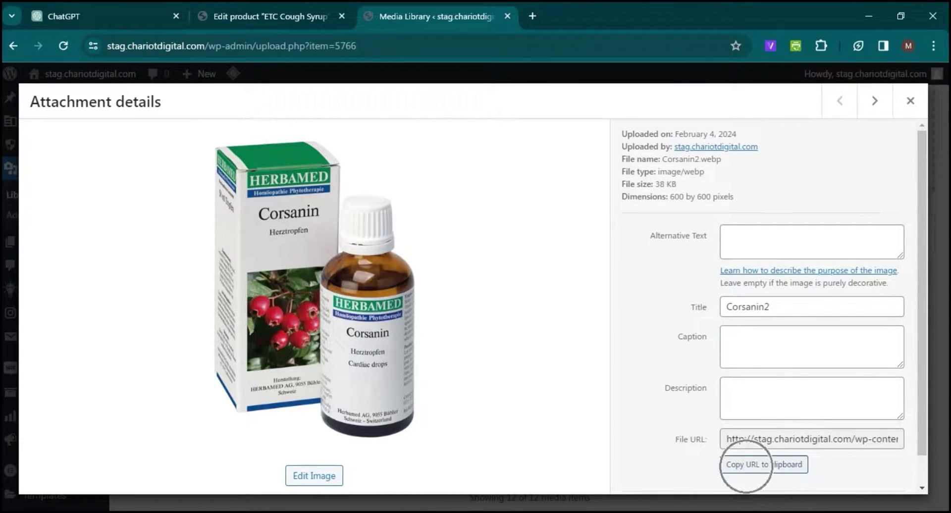
{"action": "left_click", "coordinate": [746, 463]}
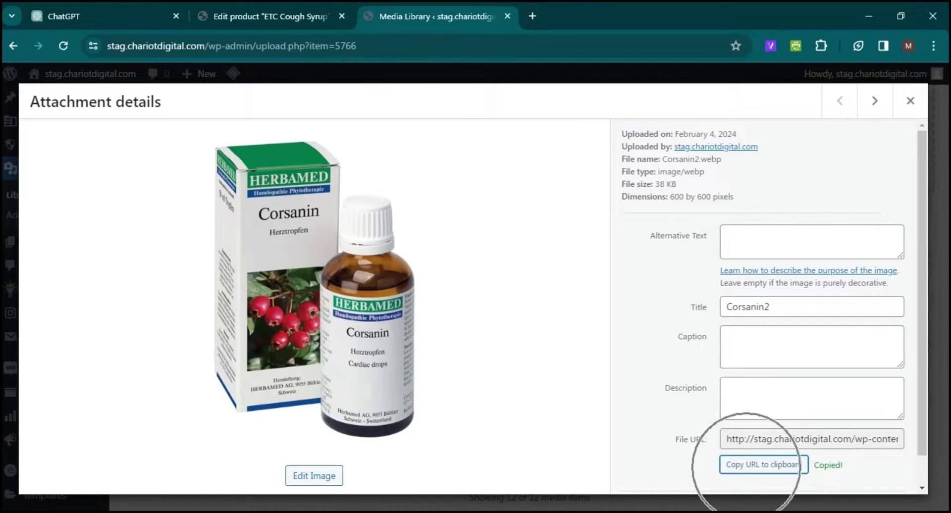
{"action": "key", "text": "alt+Tab"}
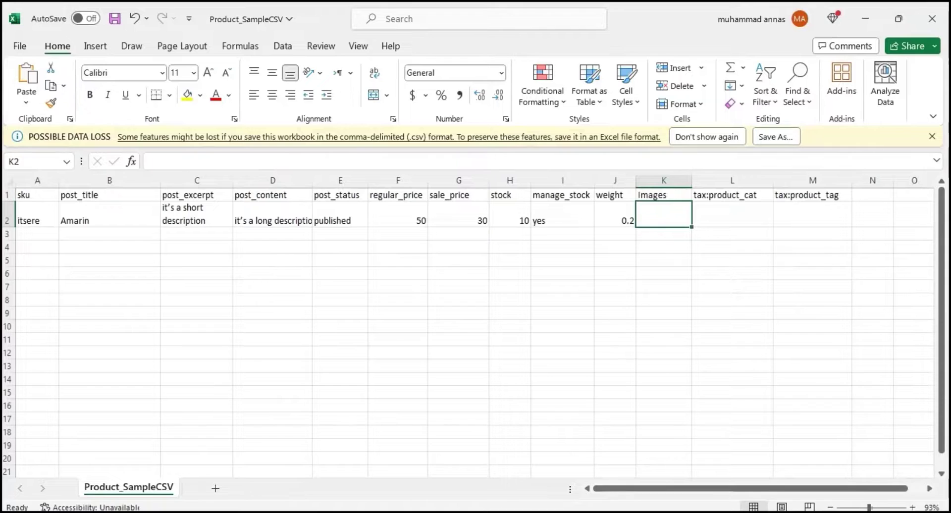
{"action": "key", "text": "ctrl+v"}
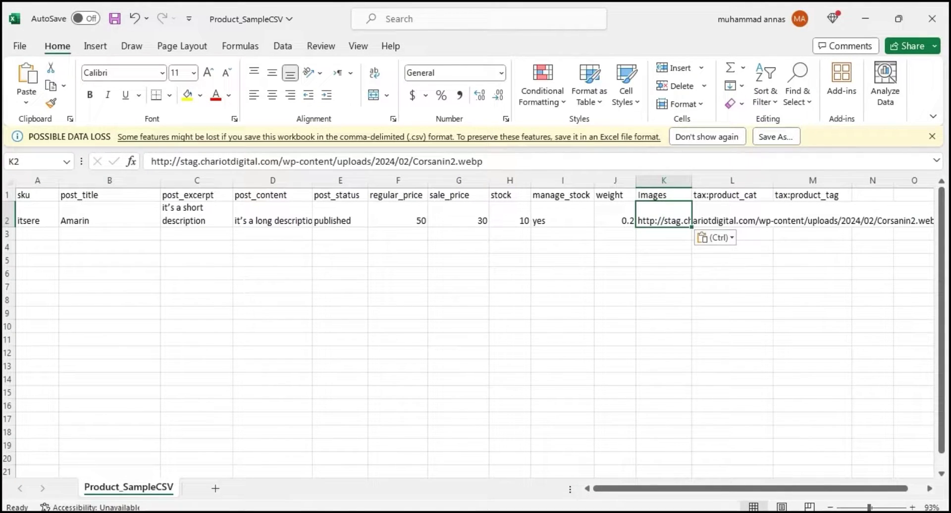
Set the first product's tax:product_cat to cough and its tax:product_tag to "respiratory, cough drops" in row 2.
{"action": "left_click", "coordinate": [663, 234]}
{"action": "left_click", "coordinate": [732, 214]}
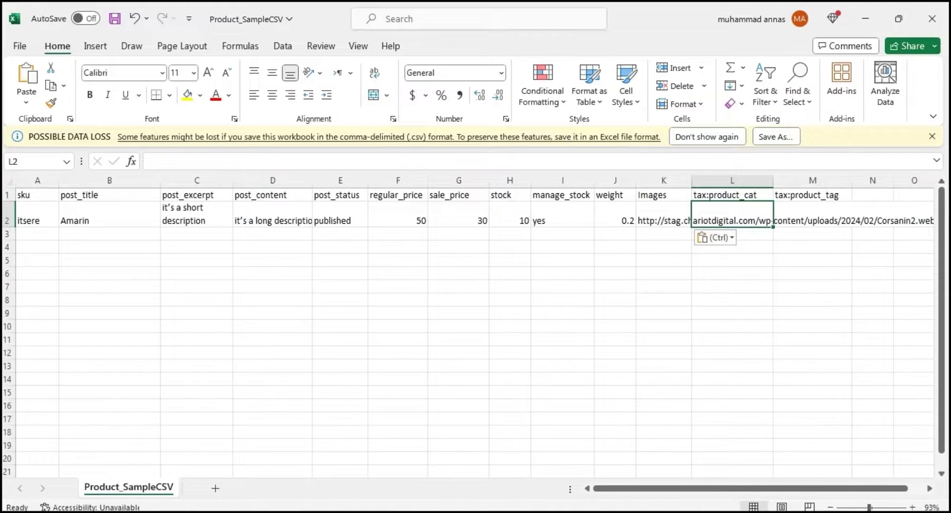
{"action": "type", "text": "cough"}
{"action": "key", "text": "Tab"}
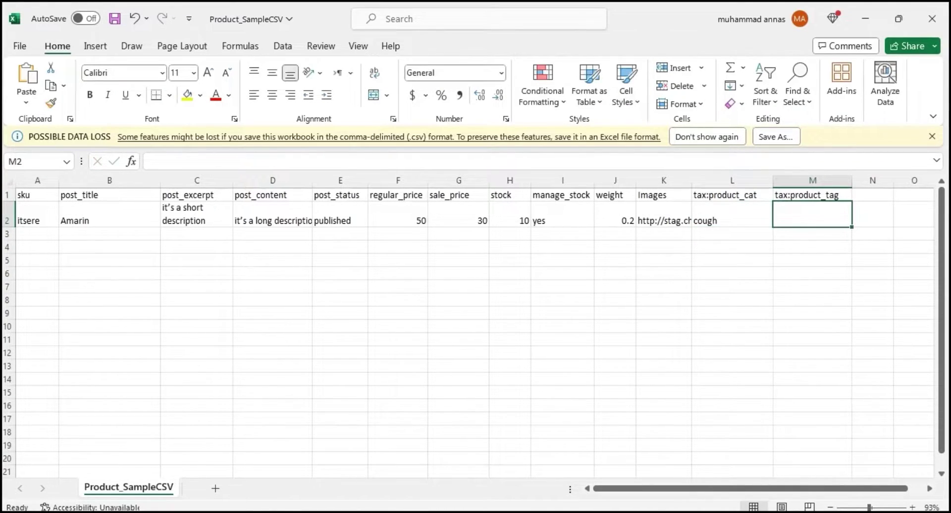
{"action": "type", "text": "respiratory"}
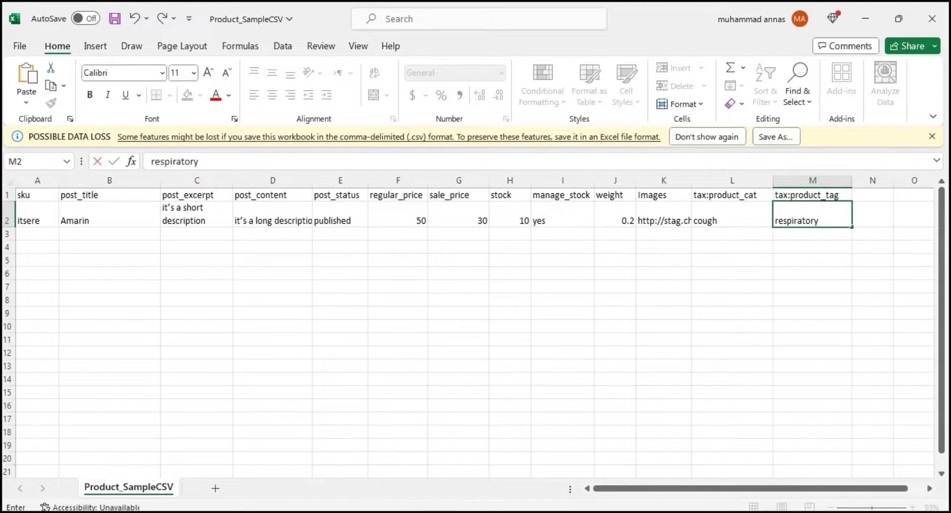
{"action": "type", "text": ", coughr"}
{"action": "key", "text": "BackSpace"}
{"action": "type", "text": "drops"}
{"action": "key", "text": "Return"}
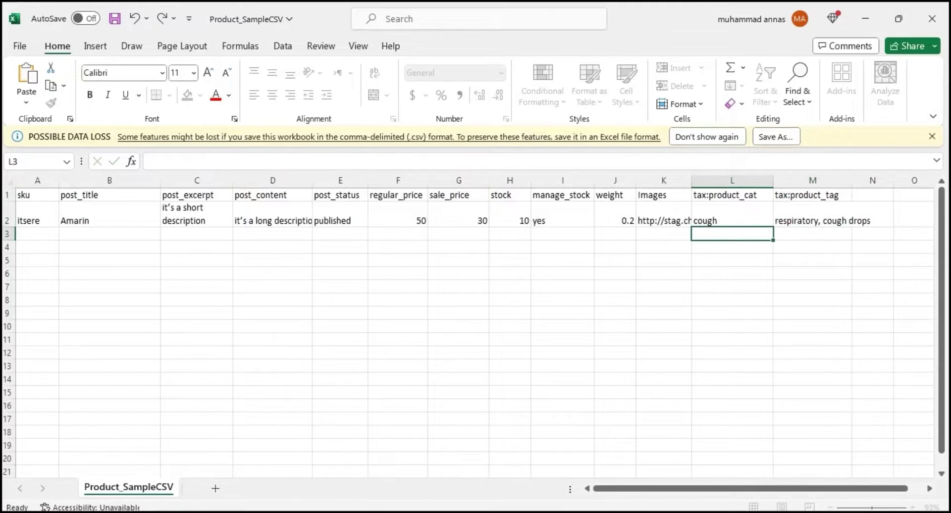
Enter askjhdas as the second product's sku in cell A3.
{"action": "left_click", "coordinate": [562, 233]}
{"action": "key", "text": "Left"}
{"action": "key", "text": "Left"}
{"action": "key", "text": "Left"}
{"action": "key", "text": "Left"}
{"action": "key", "text": "Left"}
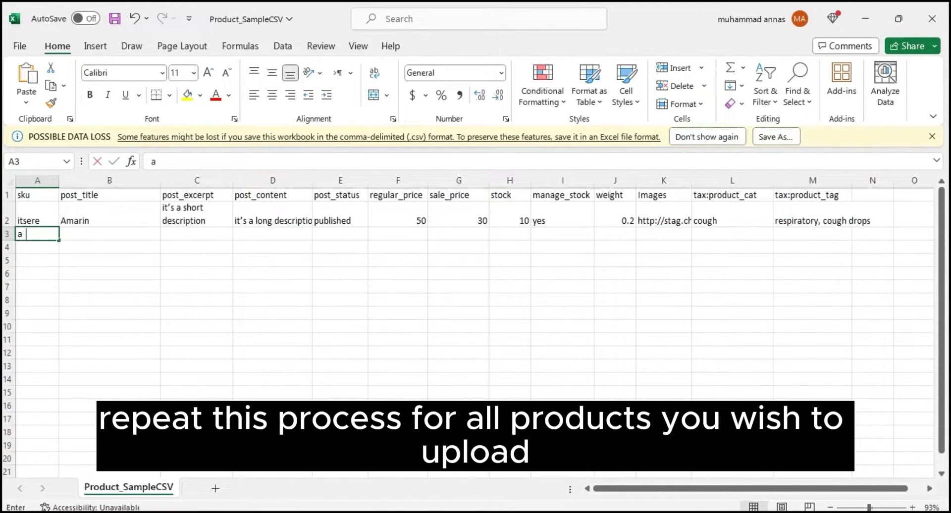
{"action": "type", "text": "askjhdas"}
{"action": "key", "text": "Tab"}
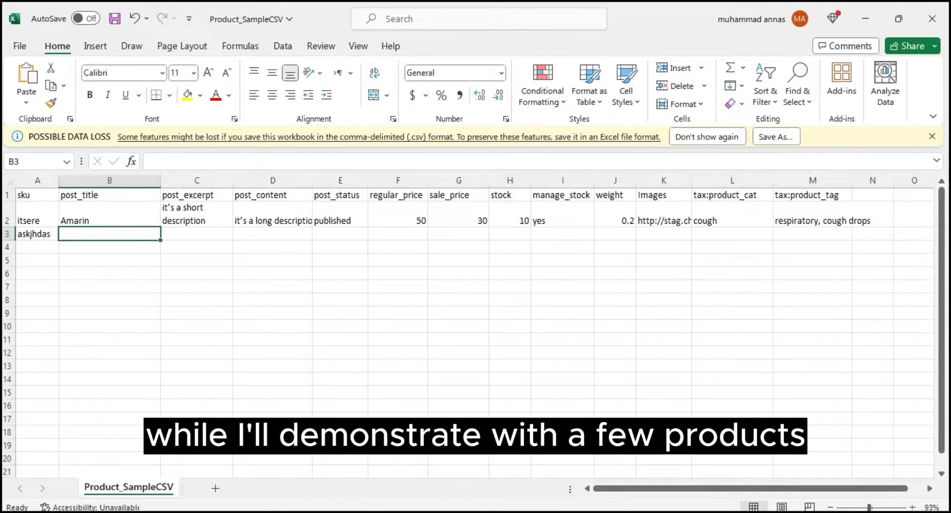
Copy the product name Arnica complex from the Herbamed Excel File(1) workbook into post_title cell B3 of Product_SampleCSV.
{"action": "key", "text": "alt+Tab"}
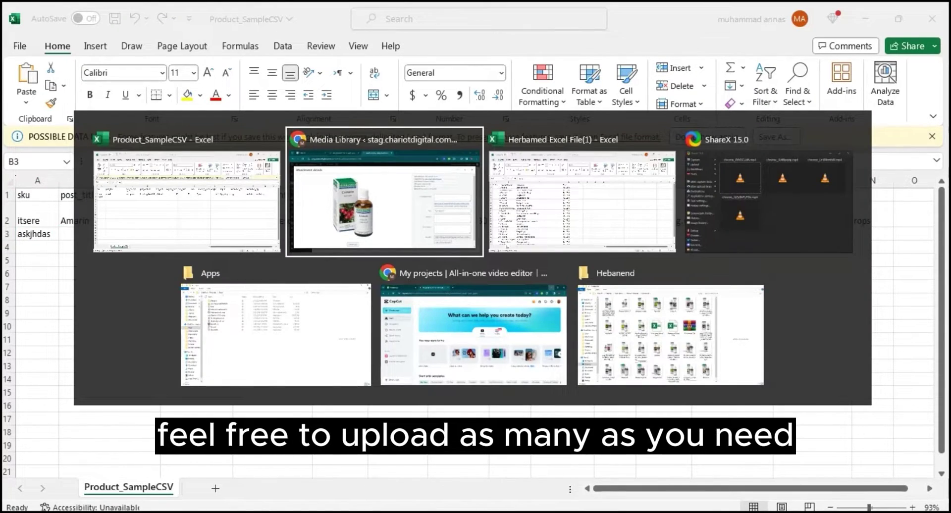
{"action": "key", "text": "alt+Tab"}
{"action": "key", "text": "alt+Tab"}
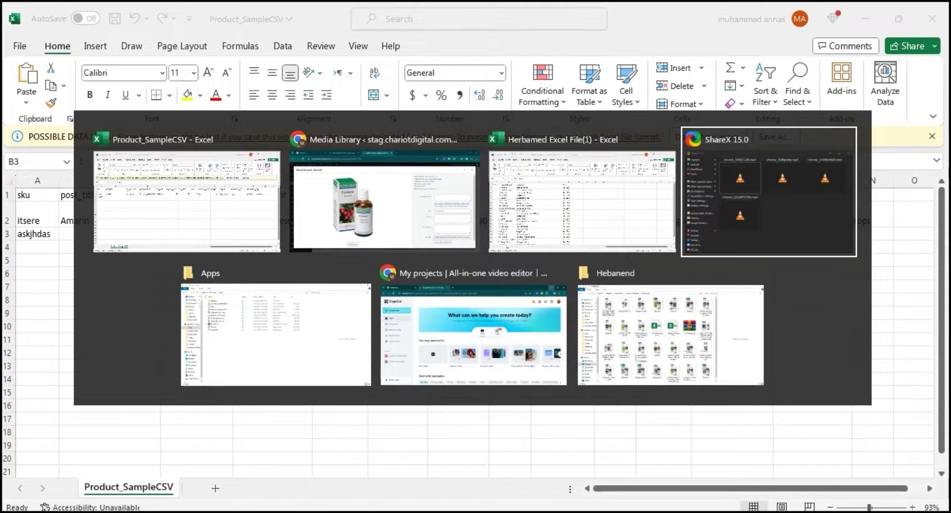
{"action": "key", "text": "alt+shift+Tab"}
{"action": "left_click", "coordinate": [253, 200]}
{"action": "left_click", "coordinate": [96, 200]}
{"action": "key", "text": "ctrl+c"}
{"action": "key", "text": "alt+Tab"}
{"action": "key", "text": "ctrl+v"}
Enter dsfsdf as the third product's sku in cell A4.
{"action": "left_click", "coordinate": [37, 247]}
{"action": "type", "text": "dafsdf"}
{"action": "key", "text": "Tab"}
Copy the product name Aequalin from the Herbamed Excel File(1) workbook into post_title cell B4 of Product_SampleCSV.
{"action": "key", "text": "alt+Tab"}
{"action": "left_click", "coordinate": [96, 214]}
{"action": "key", "text": "ctrl+c"}
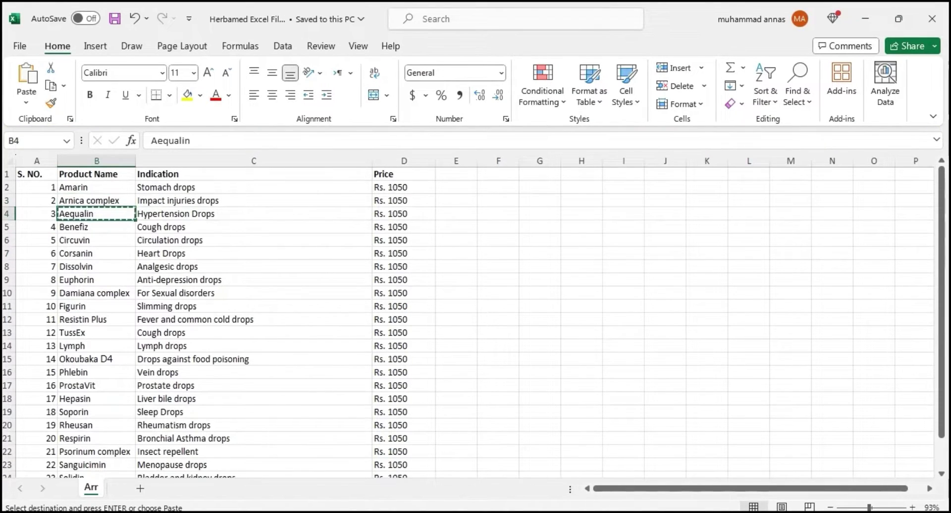
{"action": "key", "text": "alt+Tab"}
{"action": "key", "text": "ctrl+v"}
Fill the first product's post_excerpt down from cell C2 to rows 3 and 4.
{"action": "key", "text": "Up"}
{"action": "key", "text": "Up"}
{"action": "key", "text": "Right"}
{"action": "key", "text": "shift+Down"}
{"action": "key", "text": "shift+Down"}
{"action": "key", "text": "ctrl+d"}
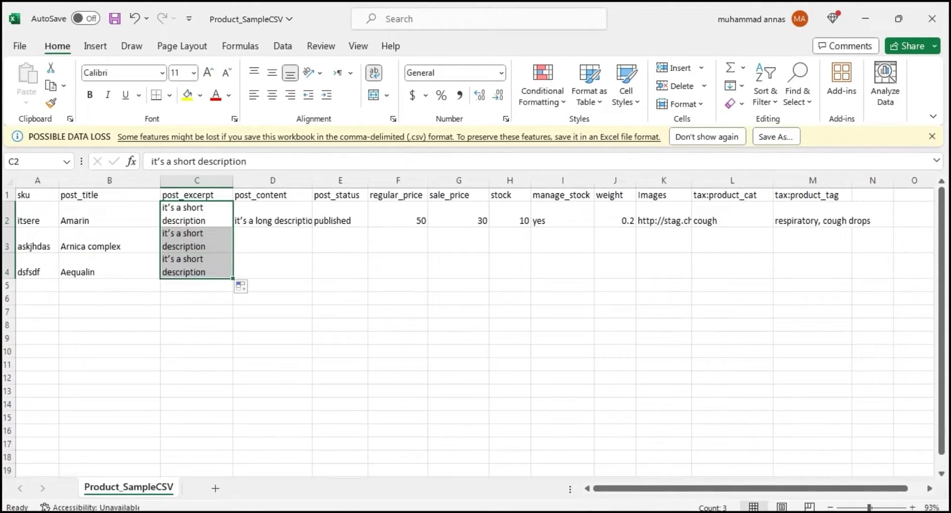
Fill the first product's post_content and post_status down to rows 3 and 4.
{"action": "key", "text": "Right"}
{"action": "key", "text": "shift+Down"}
{"action": "key", "text": "shift+Down"}
{"action": "key", "text": "ctrl+d"}
{"action": "key", "text": "Right"}
{"action": "key", "text": "shift+Down"}
{"action": "key", "text": "shift+Down"}
{"action": "key", "text": "ctrl+d"}
Set the regular_price to 60 for Arnica complex and 70 for Aequalin.
{"action": "key", "text": "Down"}
{"action": "key", "text": "Right"}
{"action": "type", "text": "60"}
{"action": "key", "text": "Return"}
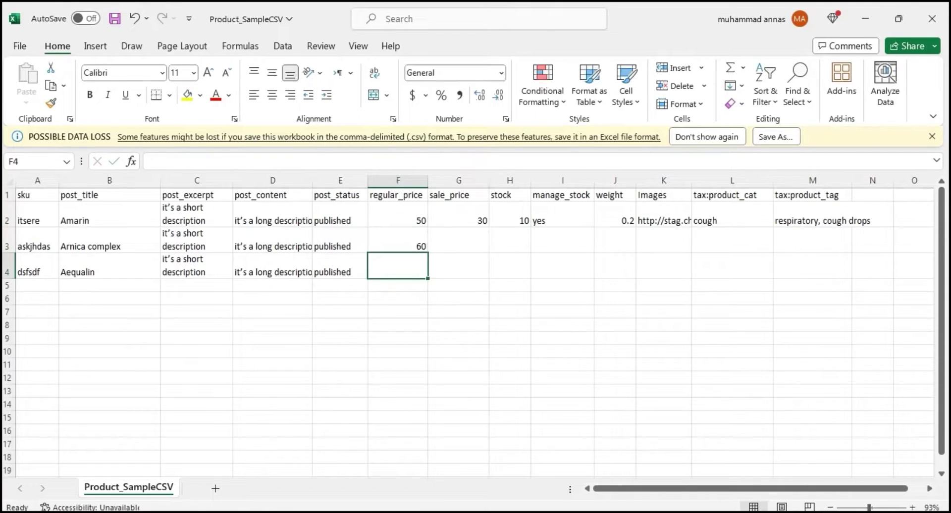
{"action": "type", "text": "70"}
{"action": "key", "text": "Tab"}
Set the sale_price to 20 for Arnica complex and 50 for Aequalin.
{"action": "key", "text": "Up"}
{"action": "type", "text": "20"}
{"action": "key", "text": "Return"}
{"action": "type", "text": "50"}
{"action": "key", "text": "Tab"}
Set the stock to 3 for Aequalin and 5 for Arnica complex.
{"action": "type", "text": "3"}
{"action": "key", "text": "Up"}
{"action": "type", "text": "5"}
{"action": "key", "text": "Tab"}
Fill the first product's manage_stock and weight values down to rows 3 and 4.
{"action": "key", "text": "Up"}
{"action": "key", "text": "shift+Down"}
{"action": "key", "text": "shift+Down"}
{"action": "key", "text": "ctrl+d"}
{"action": "key", "text": "Right"}
{"action": "key", "text": "shift+Down"}
{"action": "key", "text": "shift+Down"}
{"action": "key", "text": "ctrl+d"}
{"action": "key", "text": "Right"}
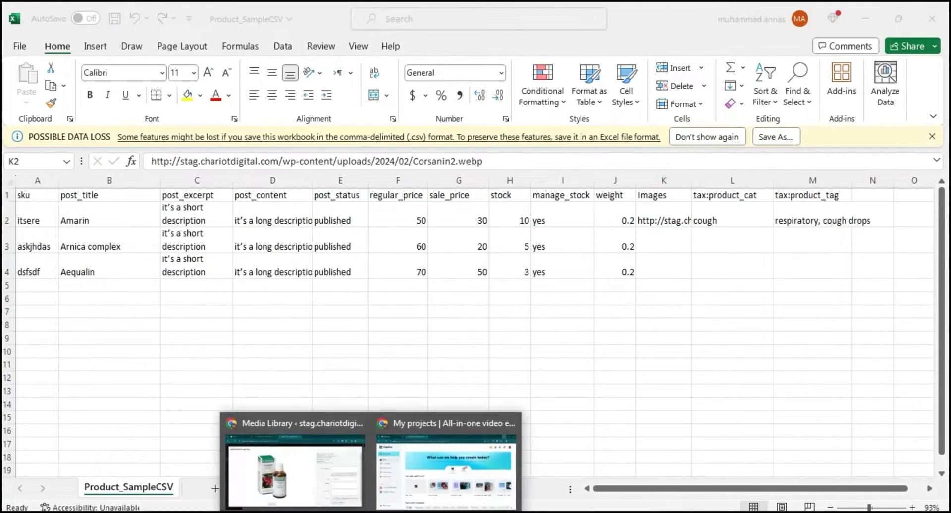
Copy the Circuvin image's file URL from the Media Library in Chrome and paste it into Images cell K3 of the Excel sheet.
{"action": "left_click", "coordinate": [295, 471]}
{"action": "left_click", "coordinate": [910, 100]}
{"action": "left_click", "coordinate": [284, 314]}
{"action": "left_click", "coordinate": [764, 464]}
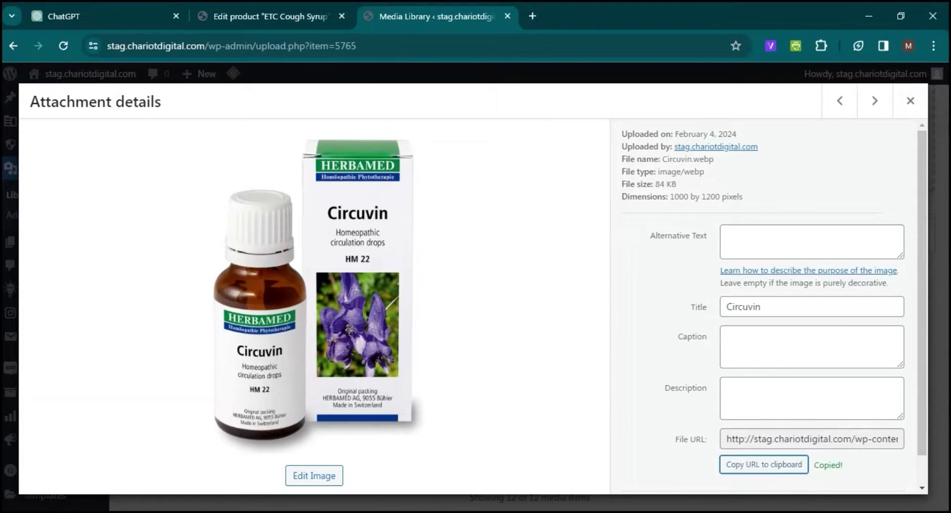
{"action": "key", "text": "Escape"}
{"action": "key", "text": "alt+Tab"}
{"action": "key", "text": "Down"}
{"action": "key", "text": "ctrl+v"}
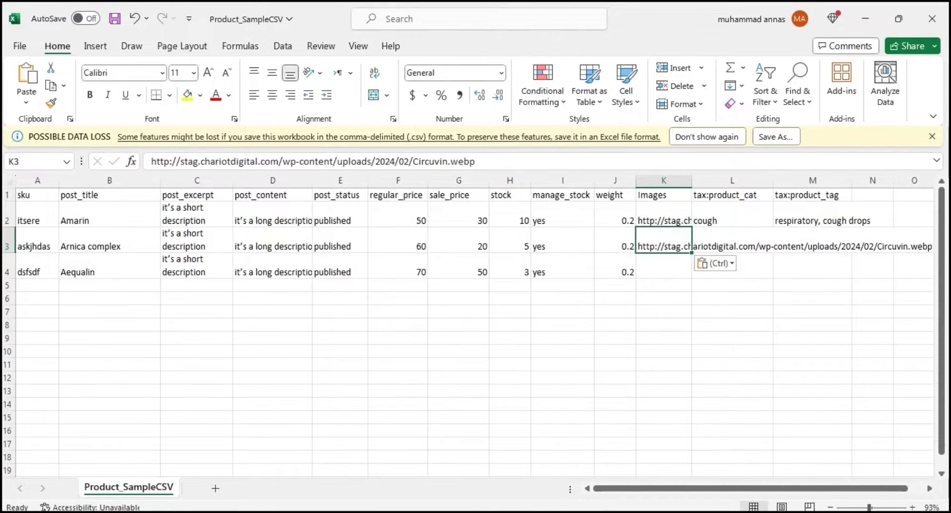
Set Arnica complex's tax:product_cat to fever and its tax:product_tag to inflammation in row 3.
{"action": "key", "text": "Right"}
{"action": "type", "text": "fever"}
{"action": "key", "text": "Tab"}
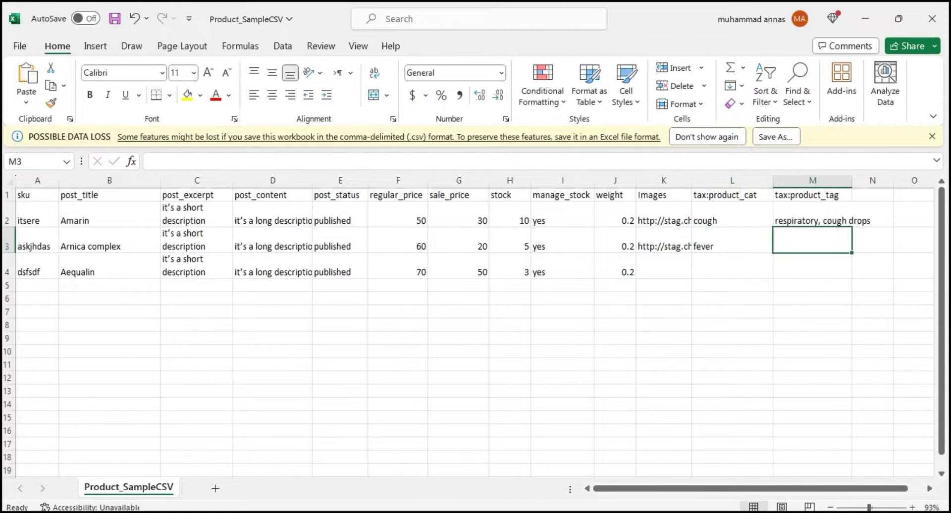
{"action": "type", "text": "h"}
{"action": "type", "text": "nflamm"}
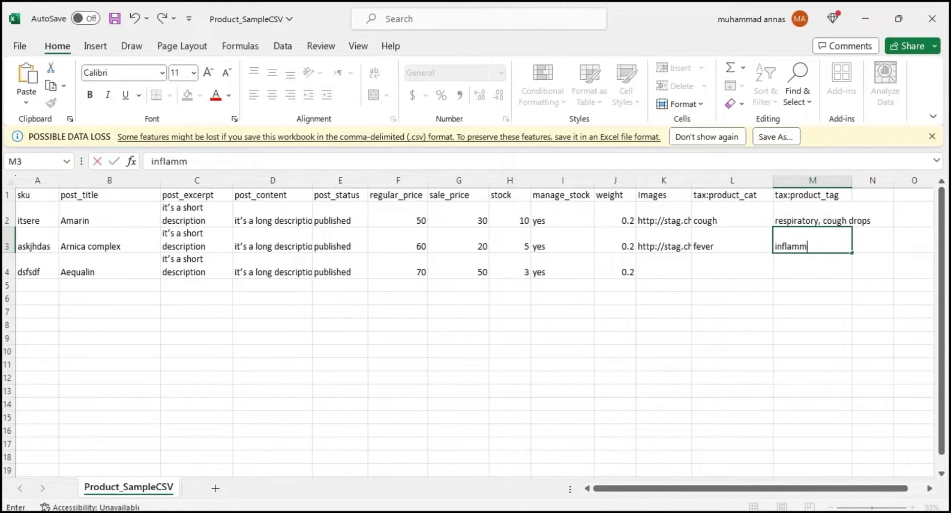
{"action": "type", "text": "ation"}
{"action": "key", "text": "Return"}
Copy the Benefi2z image's file URL from the Media Library in Chrome and paste it into Images cell K4 in Excel.
{"action": "left_click", "coordinate": [663, 265]}
{"action": "left_click", "coordinate": [371, 511]}
{"action": "left_click", "coordinate": [292, 473]}
{"action": "left_click", "coordinate": [763, 465]}
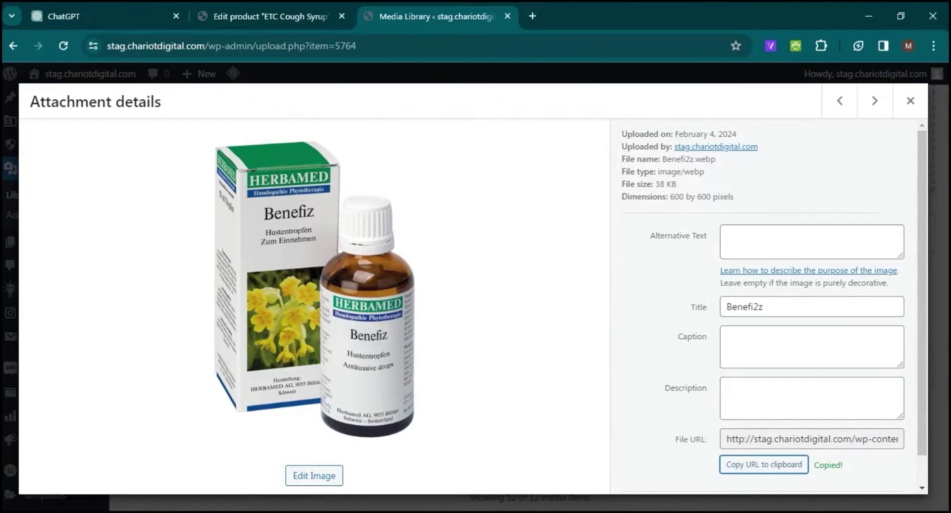
{"action": "key", "text": "alt+Tab"}
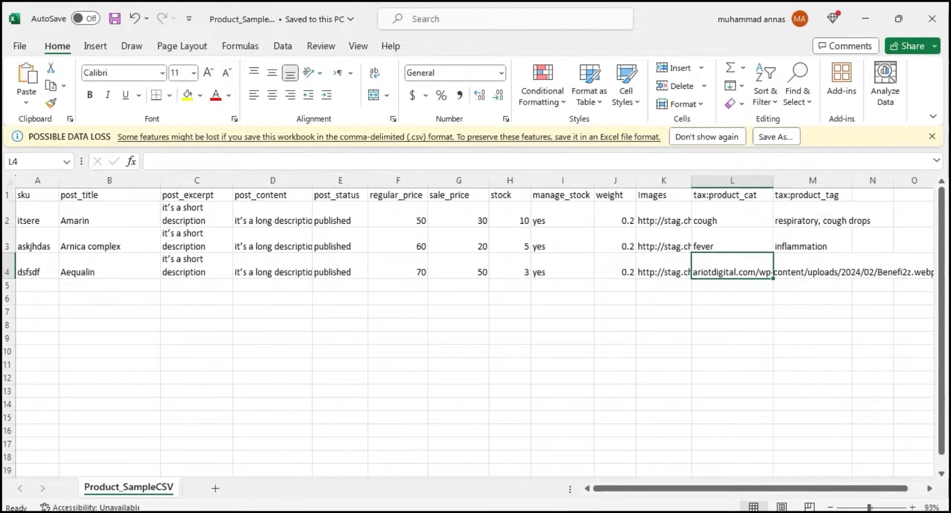
Set Aequalin's tax:product_cat to brain health and its tax:product_tag to nerve, and save the CSV file.
{"action": "key", "text": "BackSpace"}
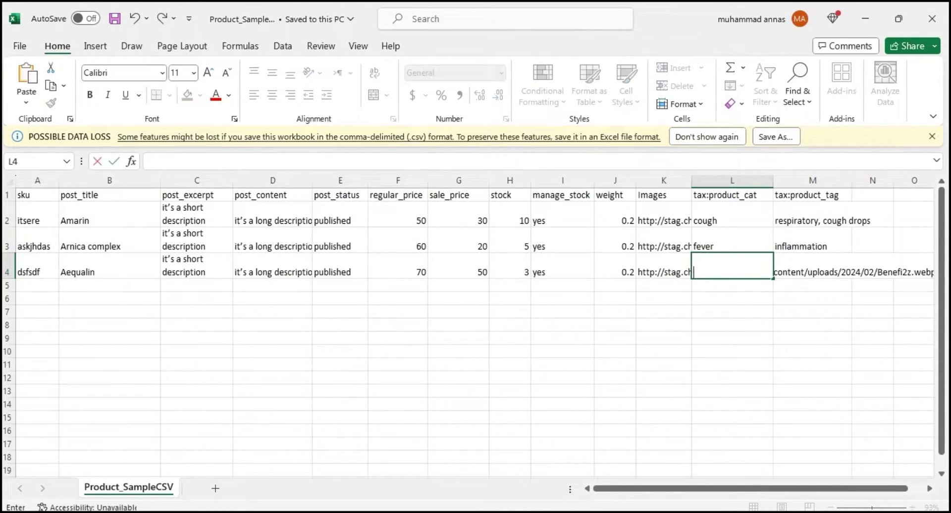
{"action": "type", "text": "brain health"}
{"action": "key", "text": "Tab"}
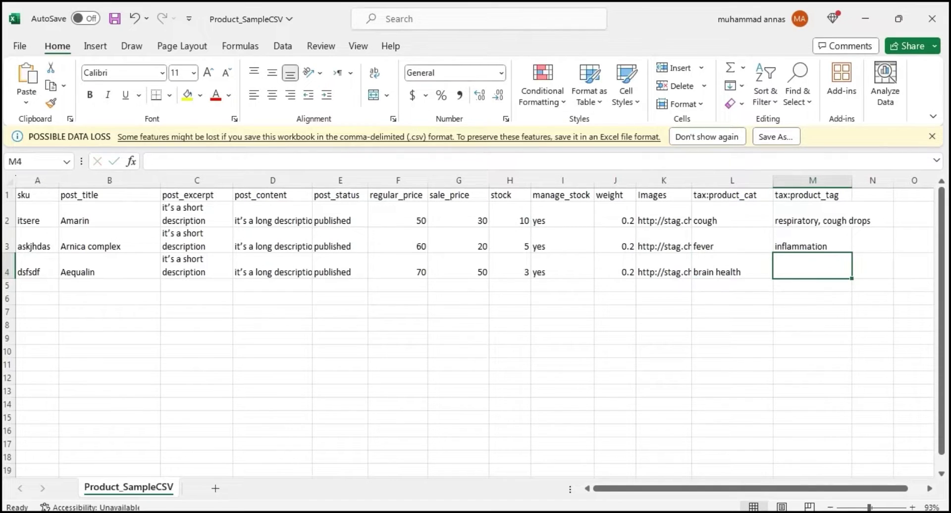
{"action": "type", "text": "nerve"}
{"action": "key", "text": "Return"}
{"action": "key", "text": "ctrl+s"}
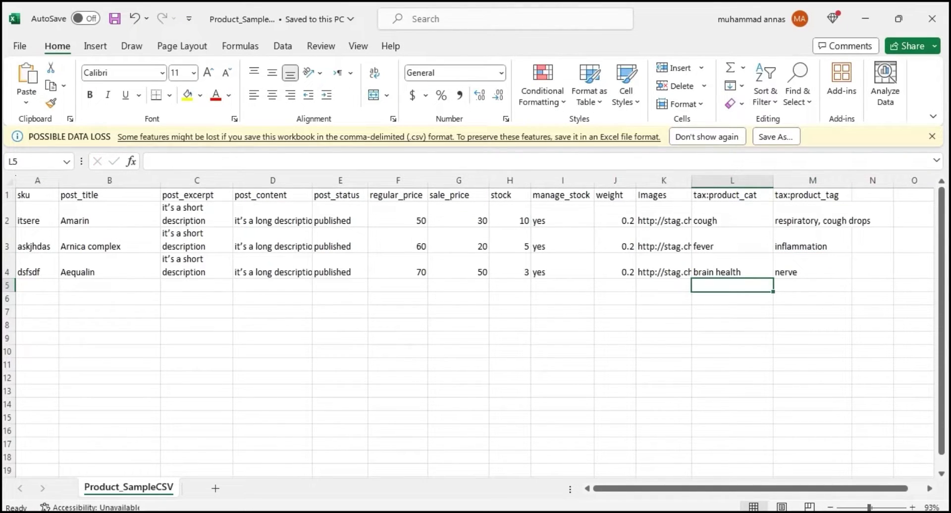
{"action": "left_click_drag", "start_coordinate": [37, 285], "coordinate": [732, 404]}
{"action": "left_click", "coordinate": [340, 325]}
{"action": "left_click", "coordinate": [19, 45]}
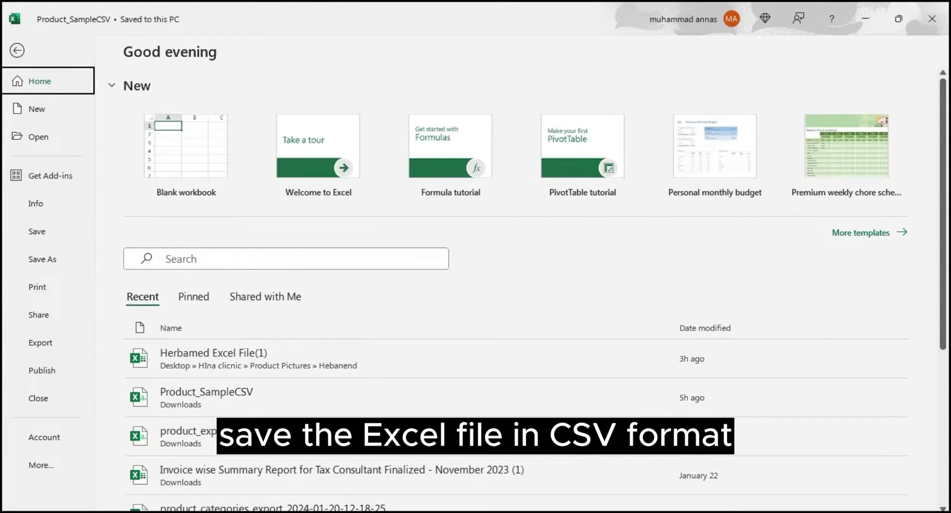
{"action": "key", "text": "Escape"}
Switch to Chrome, close the attachment details, and open the WooCommerce product importer from the product list.
{"action": "left_click", "coordinate": [370, 512]}
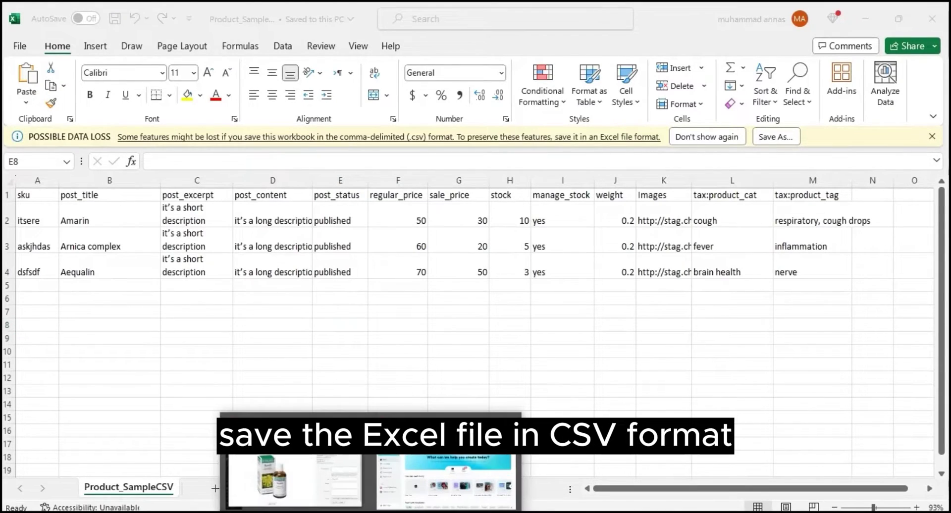
{"action": "left_click", "coordinate": [295, 480]}
{"action": "left_click", "coordinate": [909, 101]}
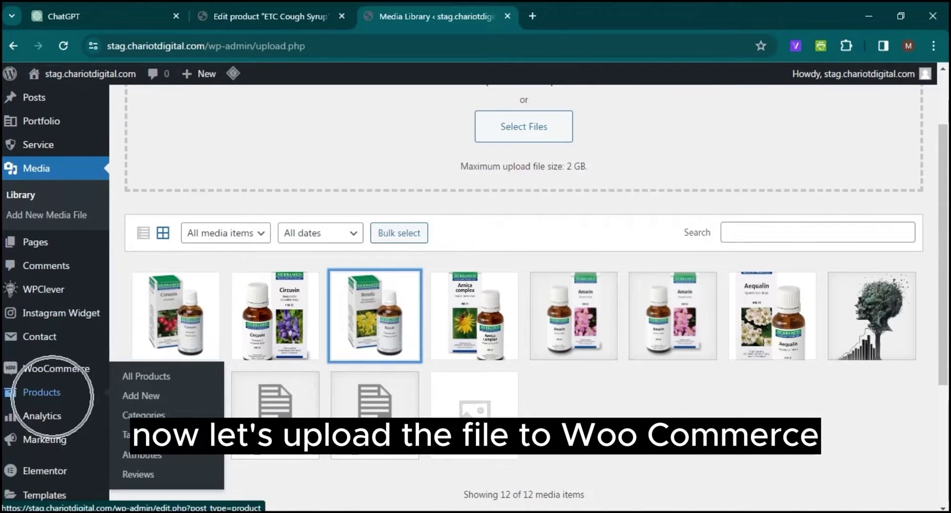
{"action": "left_click", "coordinate": [55, 395]}
{"action": "left_click", "coordinate": [42, 392]}
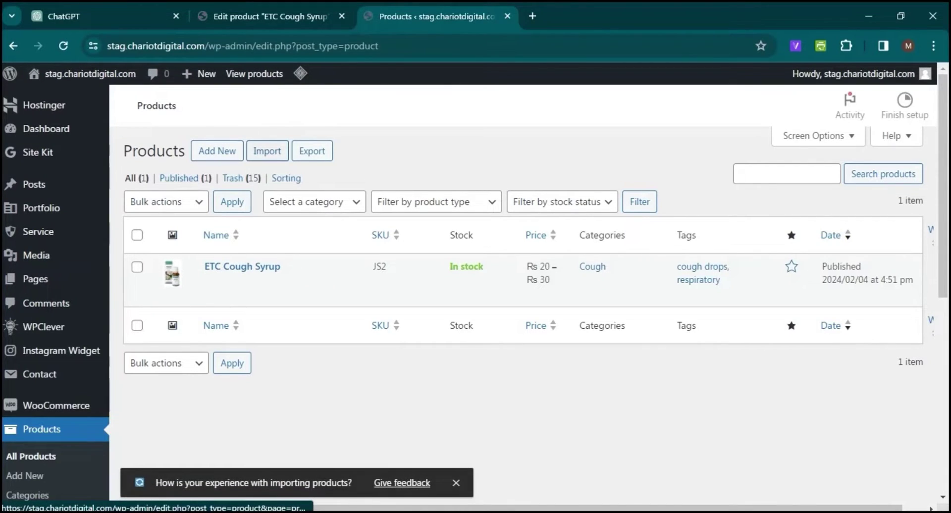
{"action": "left_click", "coordinate": [267, 151]}
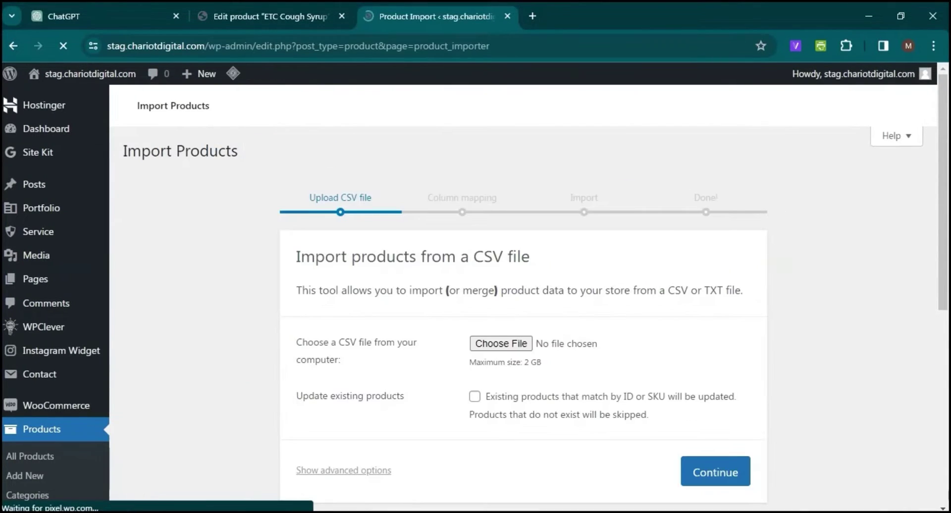
Choose Product_SampleCSV from the Downloads folder as the CSV file to import.
{"action": "scroll", "coordinate": [476, 292], "scroll_direction": "down", "scroll_amount": 2}
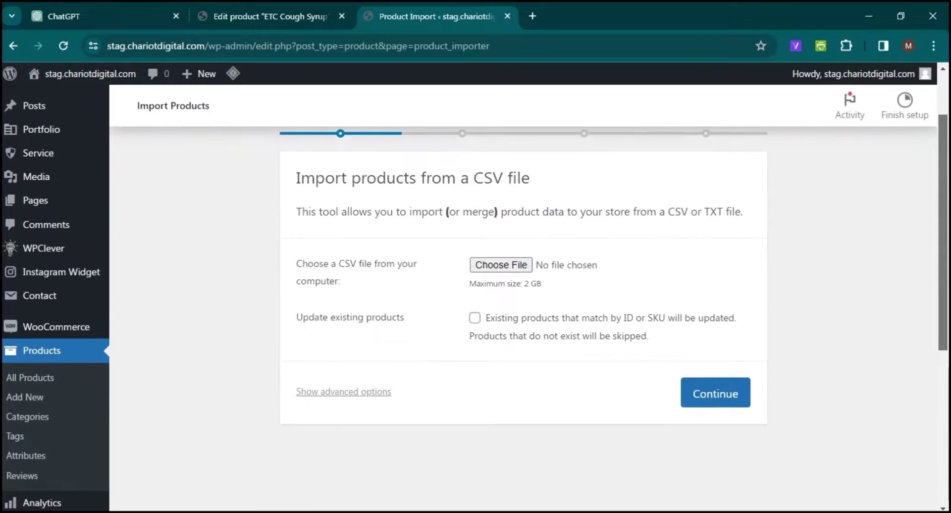
{"action": "left_click", "coordinate": [500, 259]}
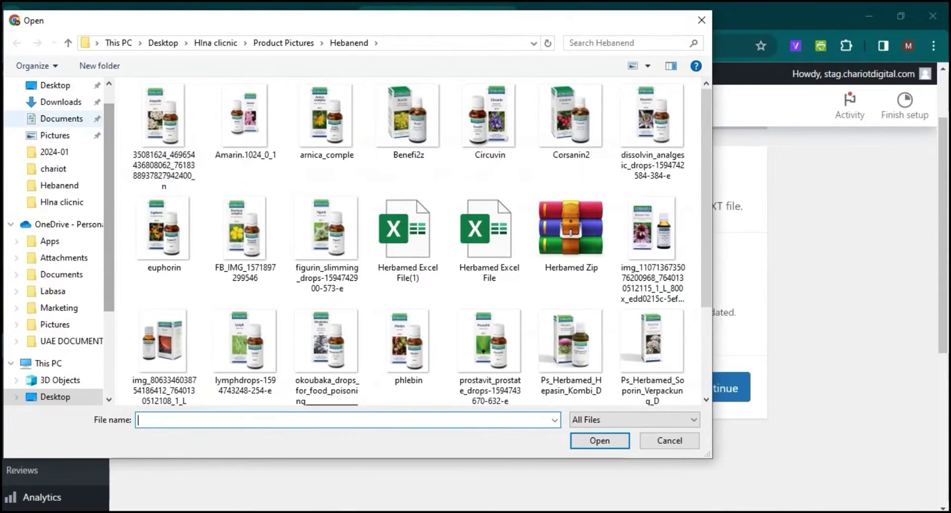
{"action": "left_click", "coordinate": [60, 102]}
{"action": "double_click", "coordinate": [214, 118]}
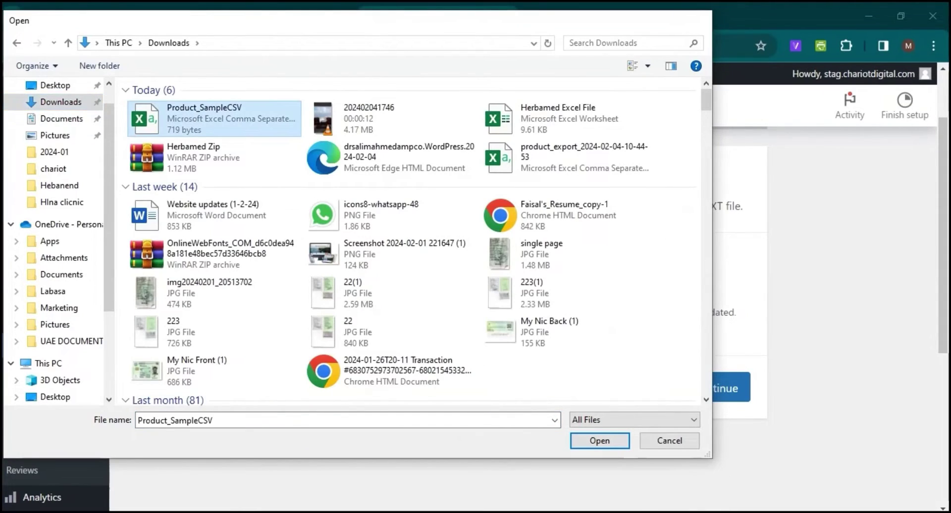
{"action": "scroll", "coordinate": [523, 297], "scroll_direction": "down", "scroll_amount": 1}
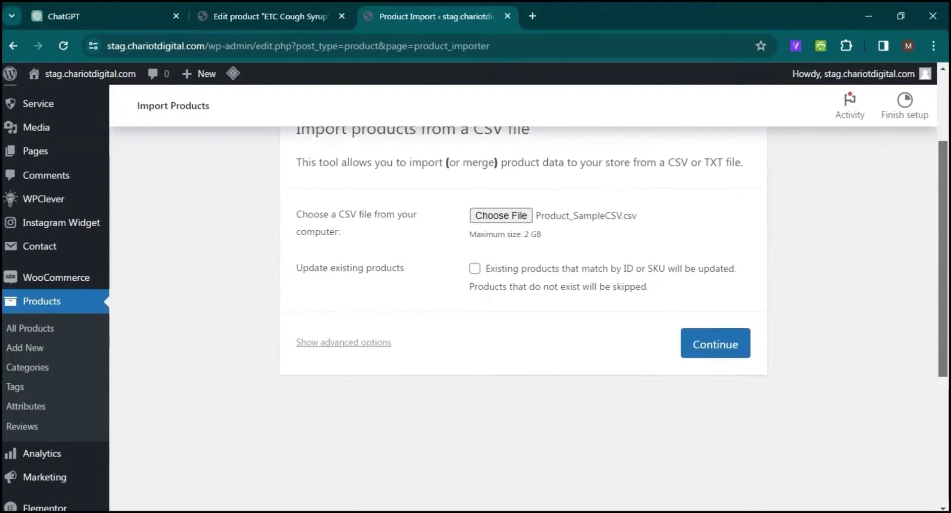
Show the advanced import options and review the existing-product update setting and the server file path.
{"action": "left_click_drag", "start_coordinate": [296, 268], "coordinate": [395, 267]}
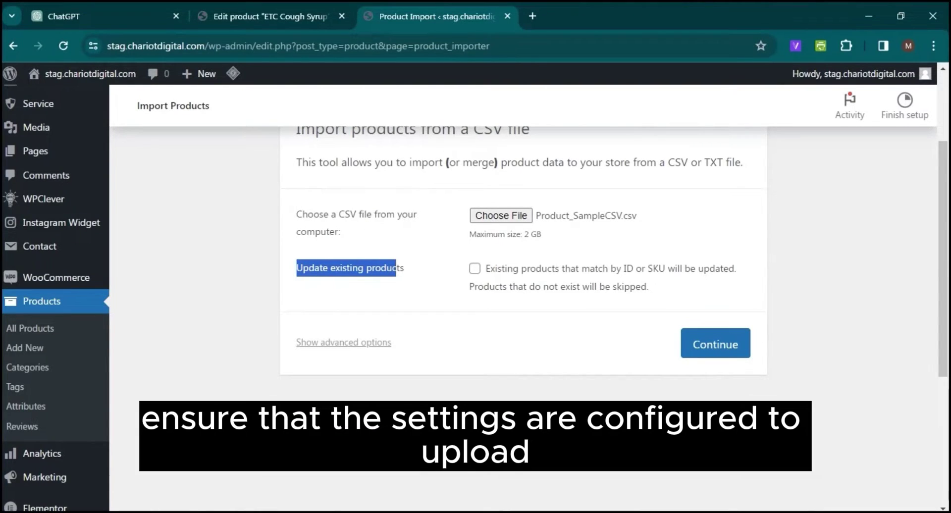
{"action": "key", "text": "space"}
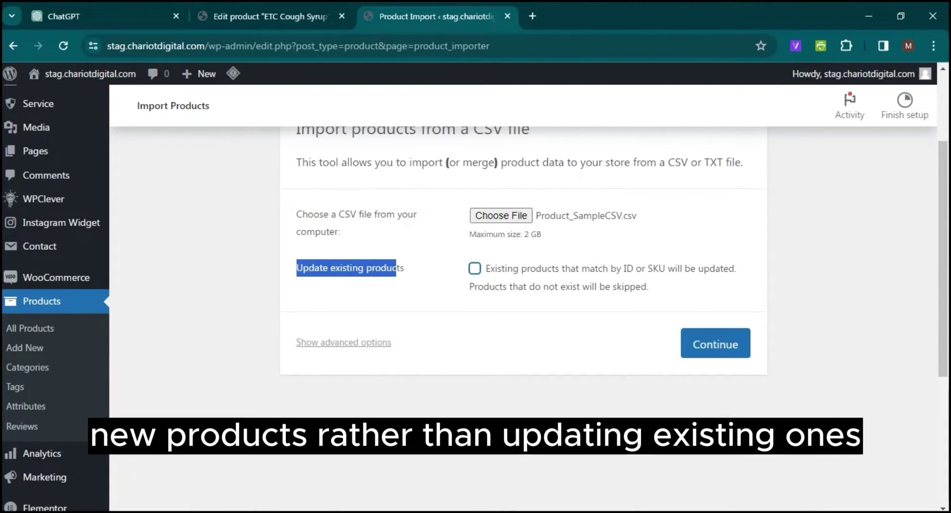
{"action": "left_click", "coordinate": [343, 342]}
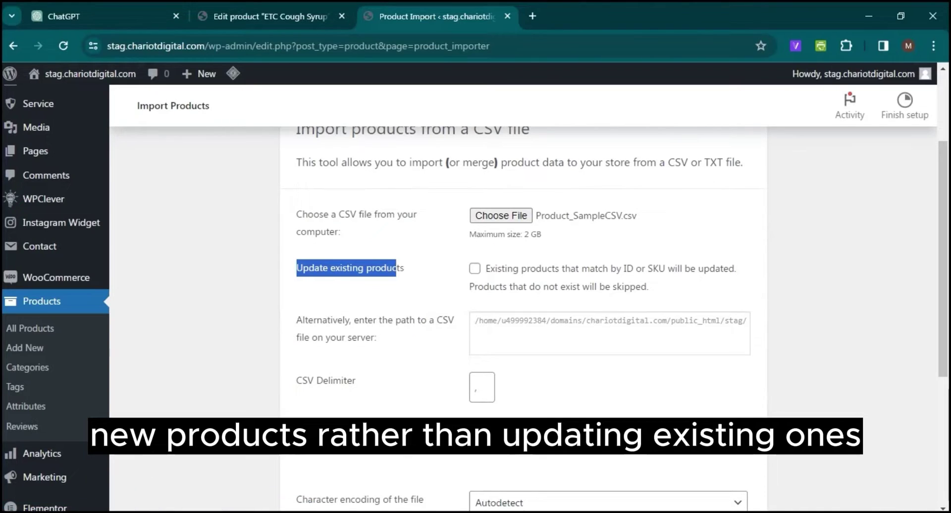
{"action": "scroll", "coordinate": [475, 297], "scroll_direction": "down", "scroll_amount": 3}
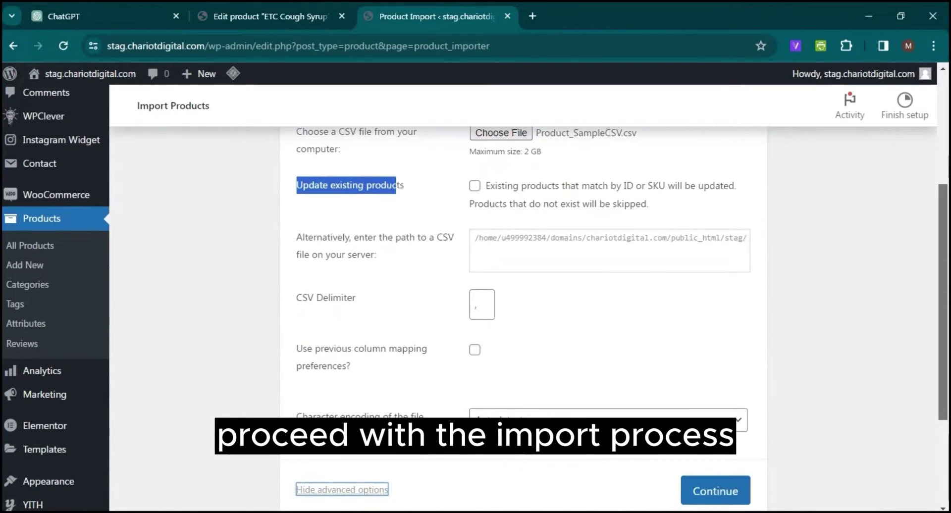
{"action": "left_click", "coordinate": [397, 186]}
{"action": "left_click_drag", "start_coordinate": [296, 237], "coordinate": [376, 255]}
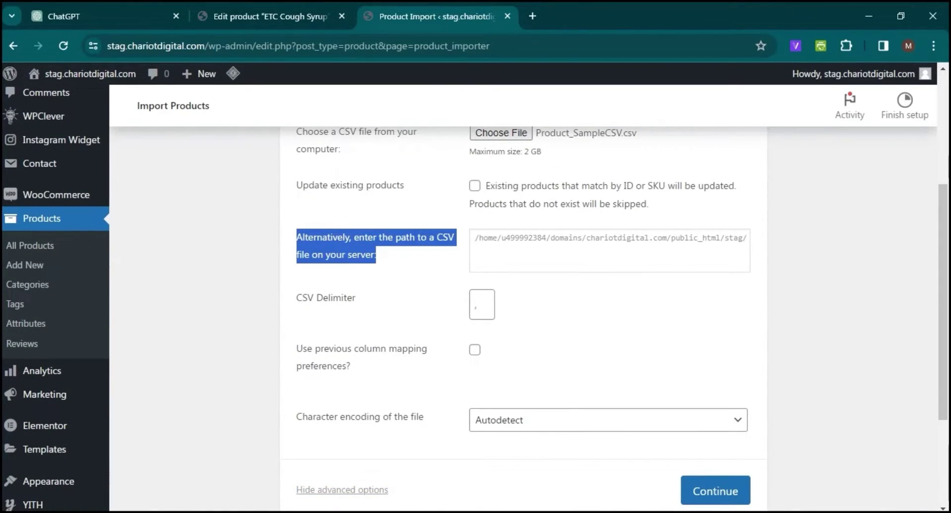
{"action": "left_click_drag", "start_coordinate": [626, 237], "coordinate": [671, 237]}
{"action": "left_click", "coordinate": [475, 258]}
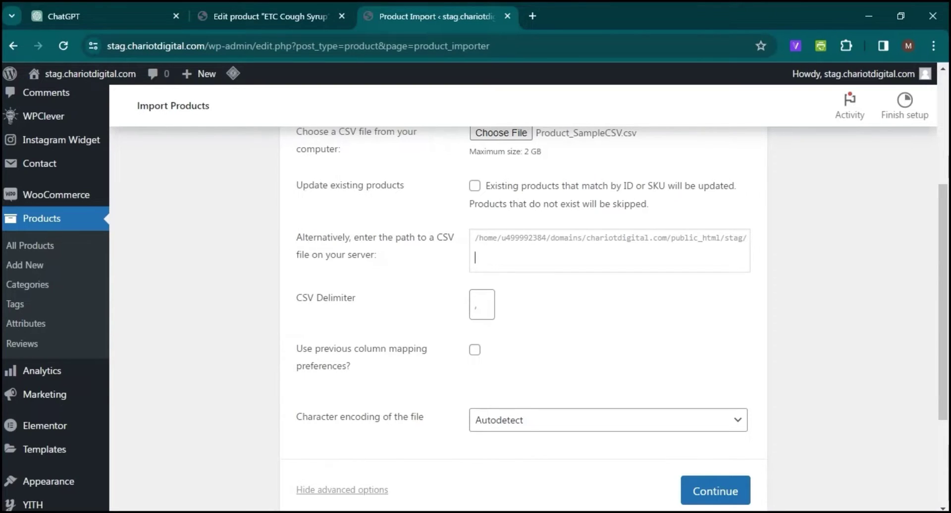
Review the CSV delimiter, the previous column mapping preference and the available character encodings for the import.
{"action": "left_click", "coordinate": [481, 304]}
{"action": "scroll", "coordinate": [476, 299], "scroll_direction": "down", "scroll_amount": 1}
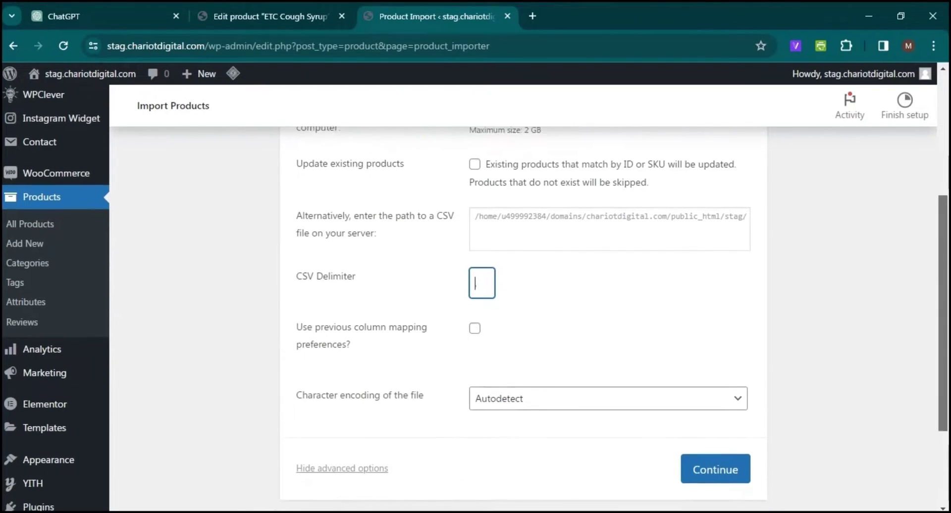
{"action": "key", "text": "BackSpace"}
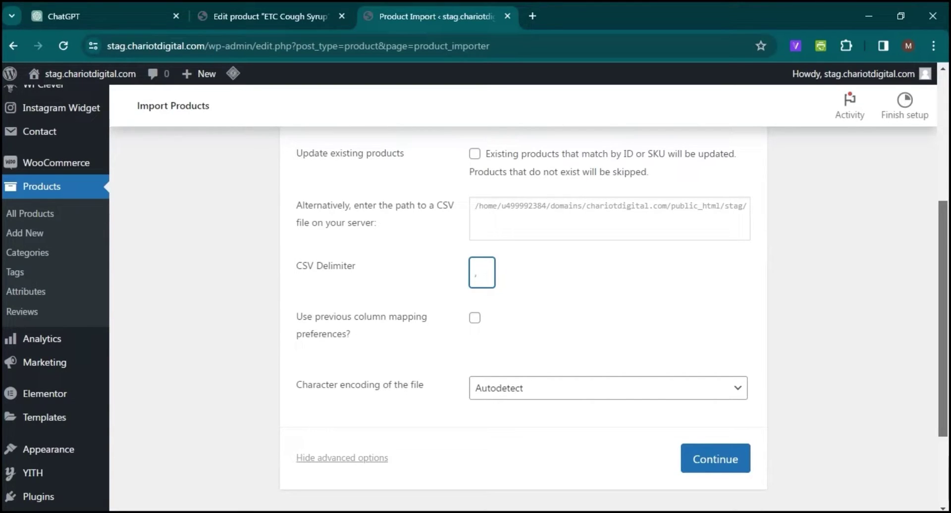
{"action": "left_click", "coordinate": [475, 318]}
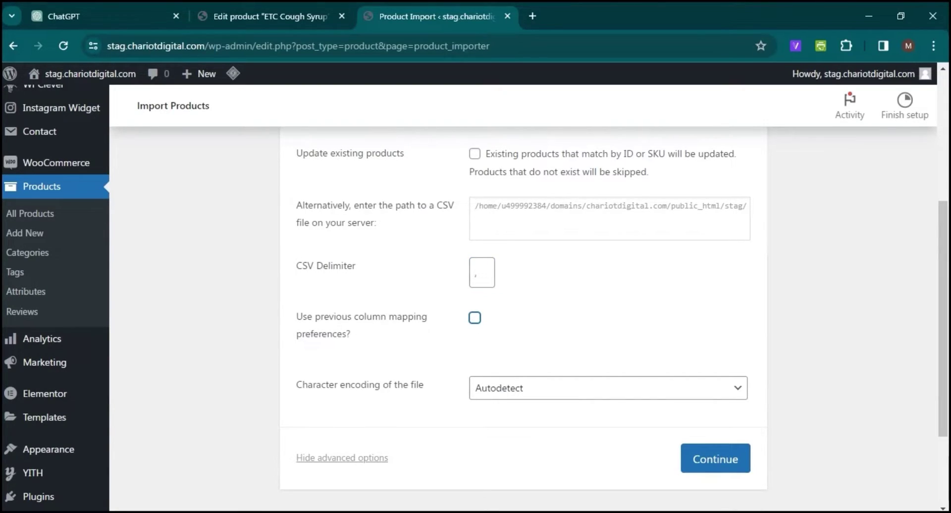
{"action": "scroll", "coordinate": [523, 317], "scroll_direction": "down", "scroll_amount": 2}
{"action": "left_click", "coordinate": [608, 311]}
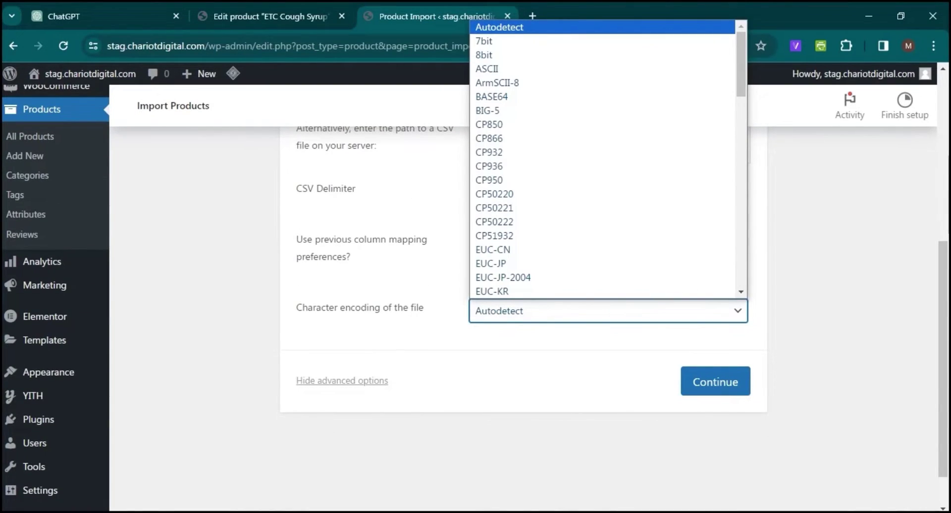
{"action": "key", "text": "Escape"}
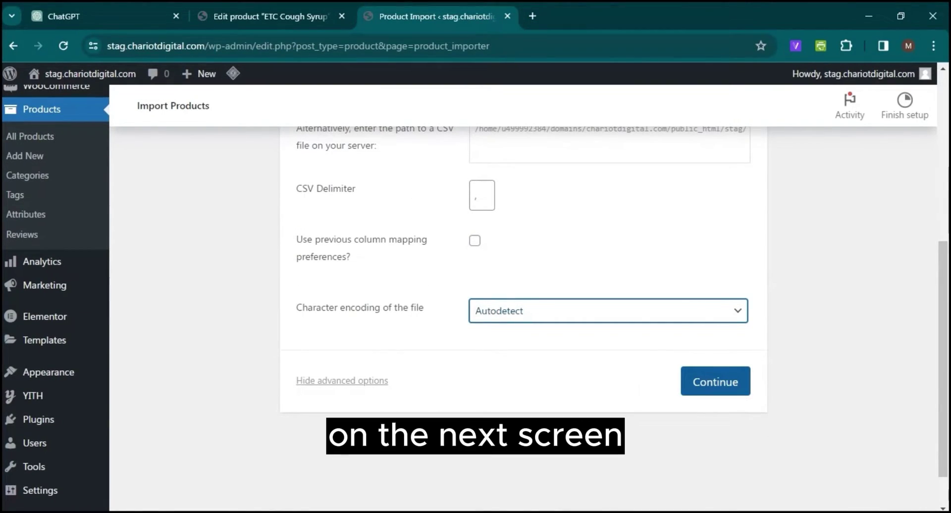
Continue to column mapping and review which product field each CSV column is mapped to.
{"action": "left_click", "coordinate": [708, 387]}
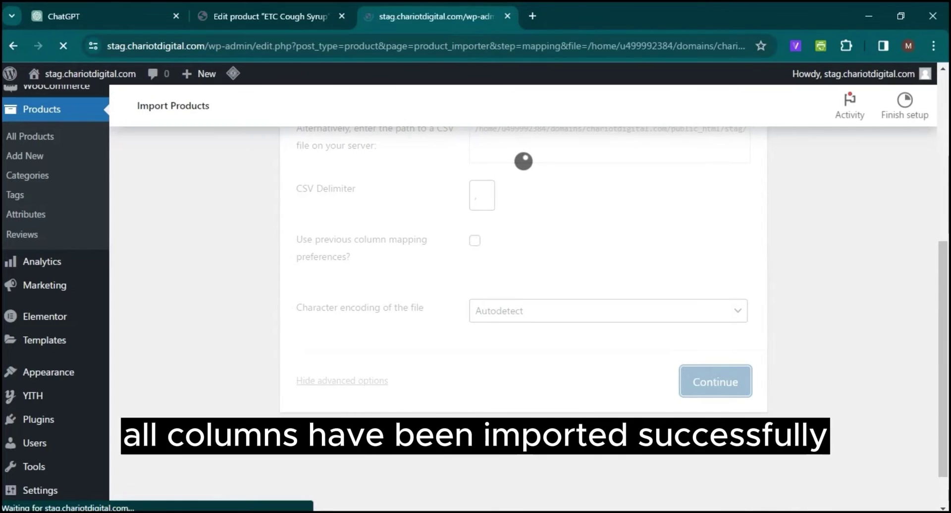
{"action": "scroll", "coordinate": [523, 297], "scroll_direction": "down", "scroll_amount": 4}
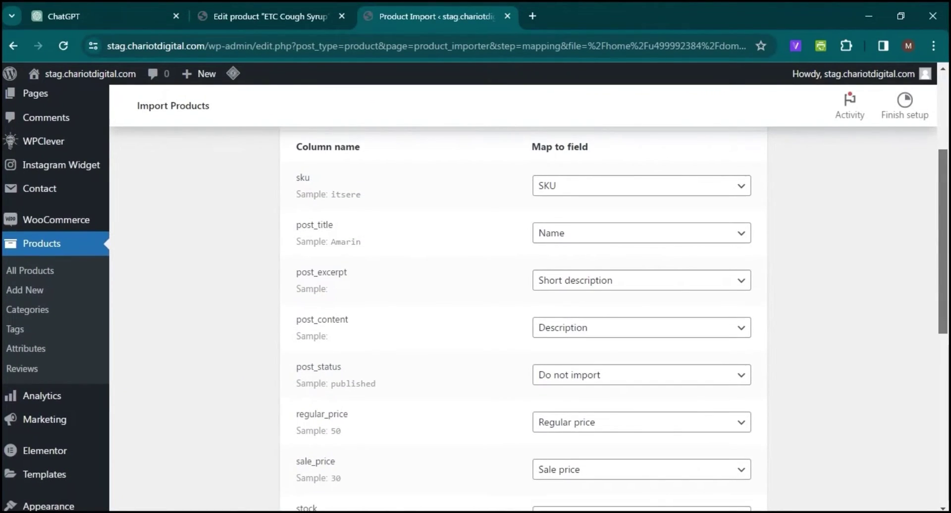
{"action": "scroll", "coordinate": [523, 317], "scroll_direction": "down", "scroll_amount": 1}
{"action": "scroll", "coordinate": [523, 297], "scroll_direction": "down", "scroll_amount": 2}
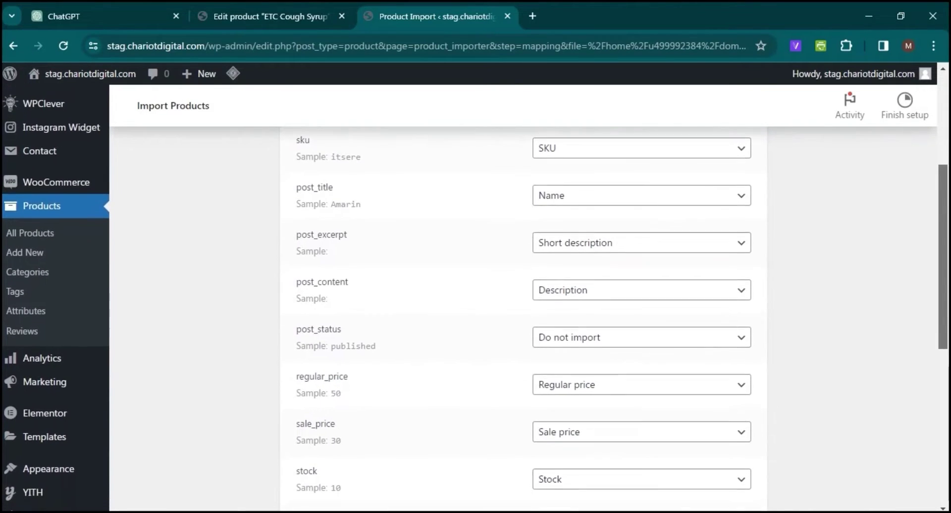
{"action": "scroll", "coordinate": [523, 297], "scroll_direction": "down", "scroll_amount": 5}
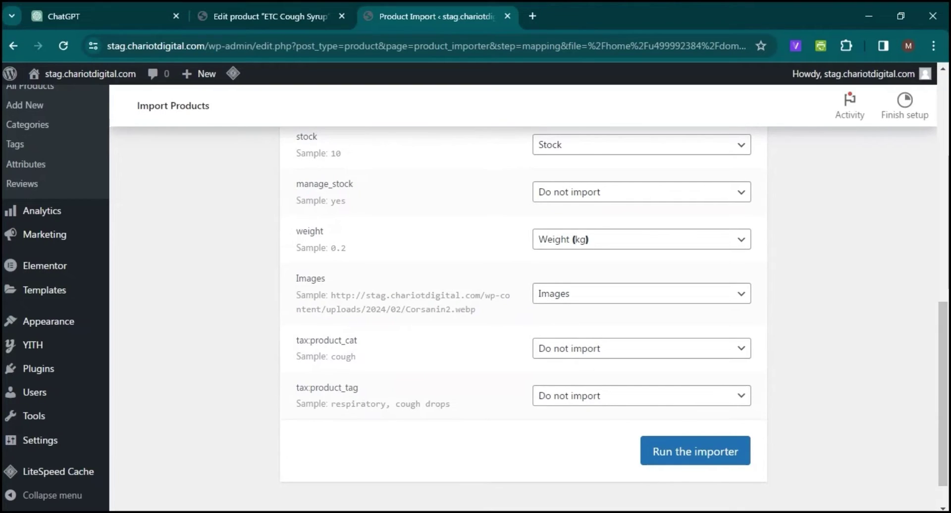
Look through the product fields available for mapping the tax:product_cat column.
{"action": "left_click", "coordinate": [641, 349]}
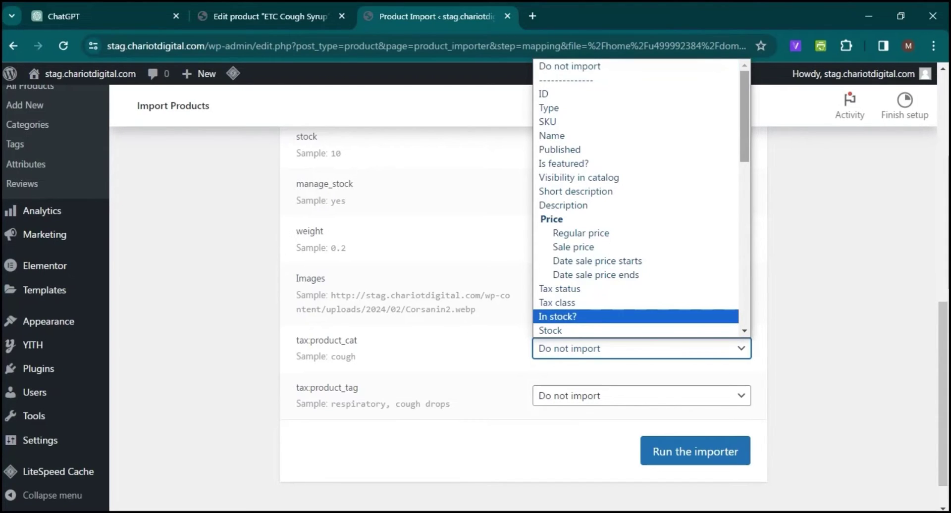
{"action": "scroll", "coordinate": [639, 198], "scroll_direction": "down", "scroll_amount": 10}
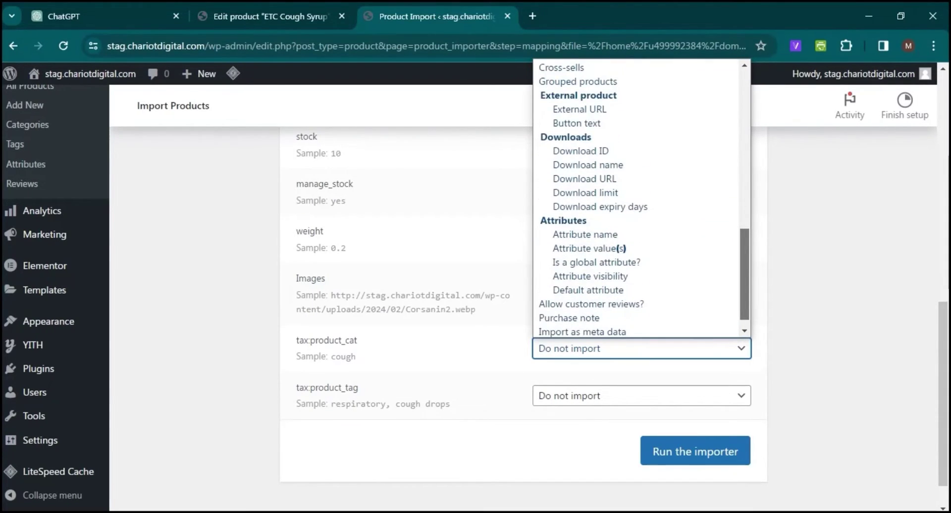
{"action": "scroll", "coordinate": [639, 198], "scroll_direction": "up", "scroll_amount": 1}
{"action": "left_click_drag", "start_coordinate": [744, 257], "coordinate": [744, 277]}
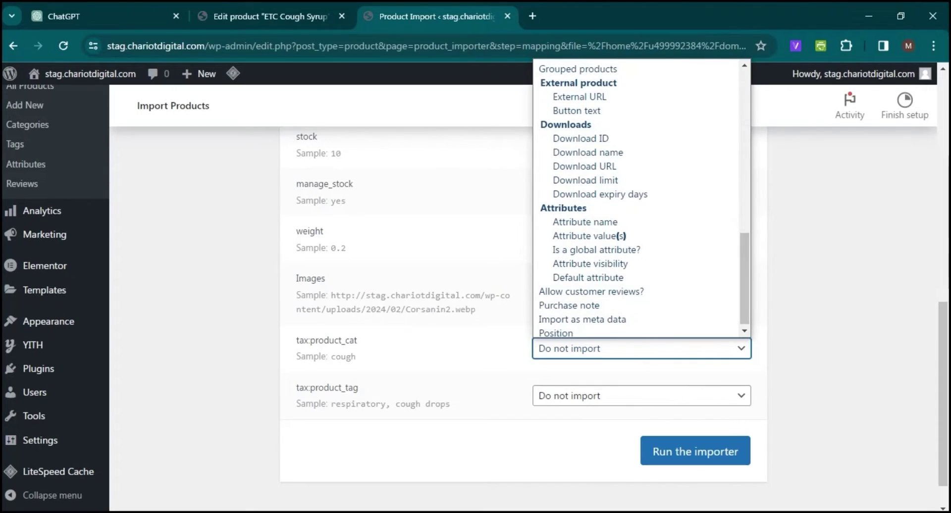
{"action": "key", "text": "Escape"}
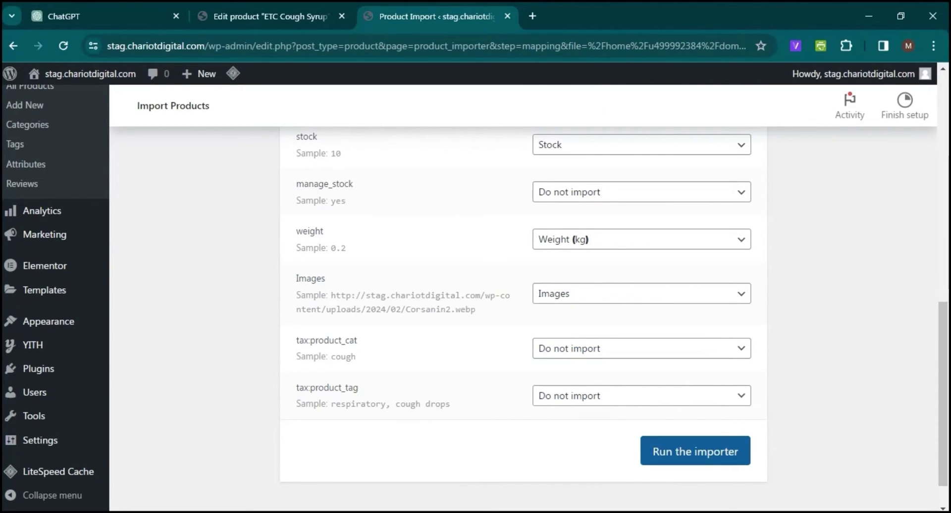
Run the product import and open the store's product list to view the imported products.
{"action": "left_click", "coordinate": [695, 451]}
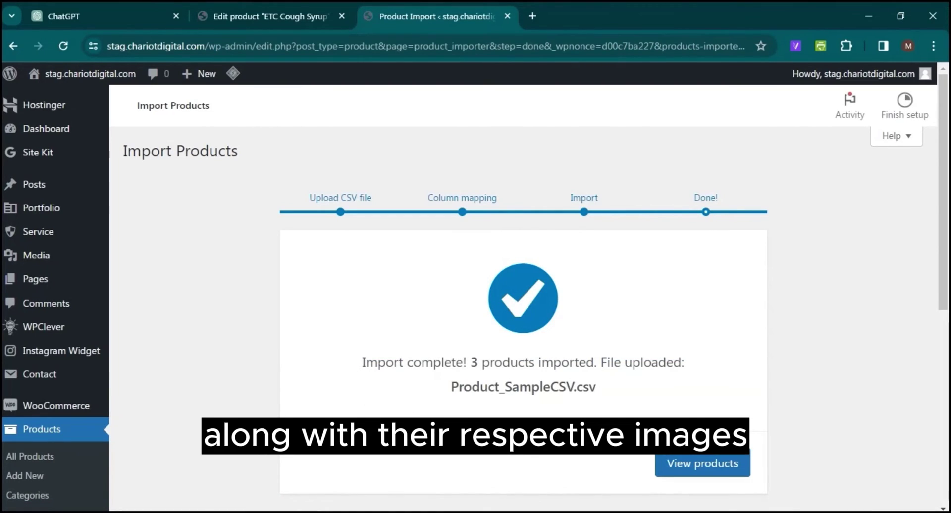
{"action": "left_click_drag", "start_coordinate": [365, 362], "coordinate": [589, 387]}
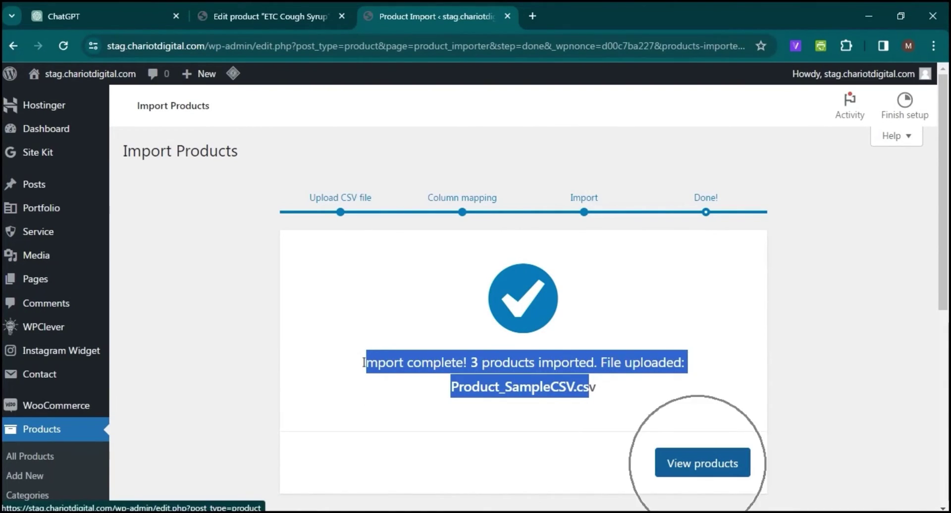
{"action": "left_click", "coordinate": [702, 463]}
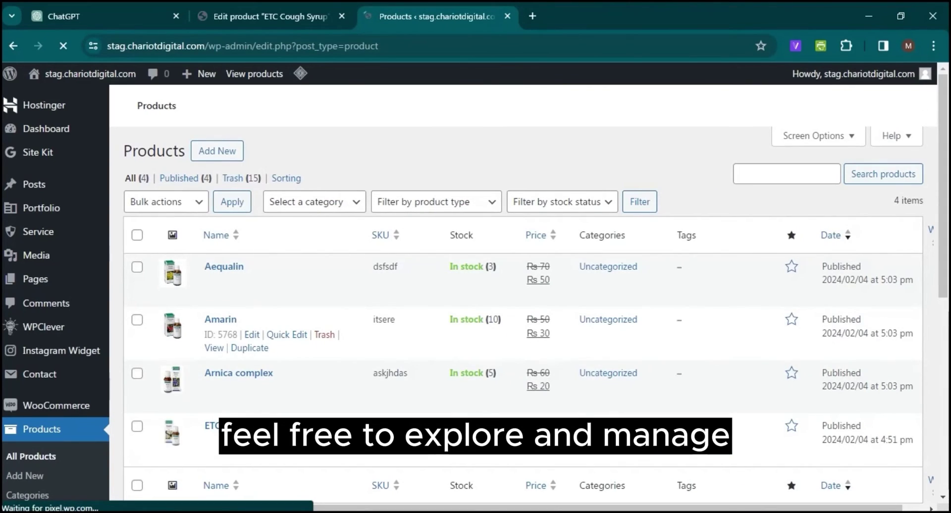